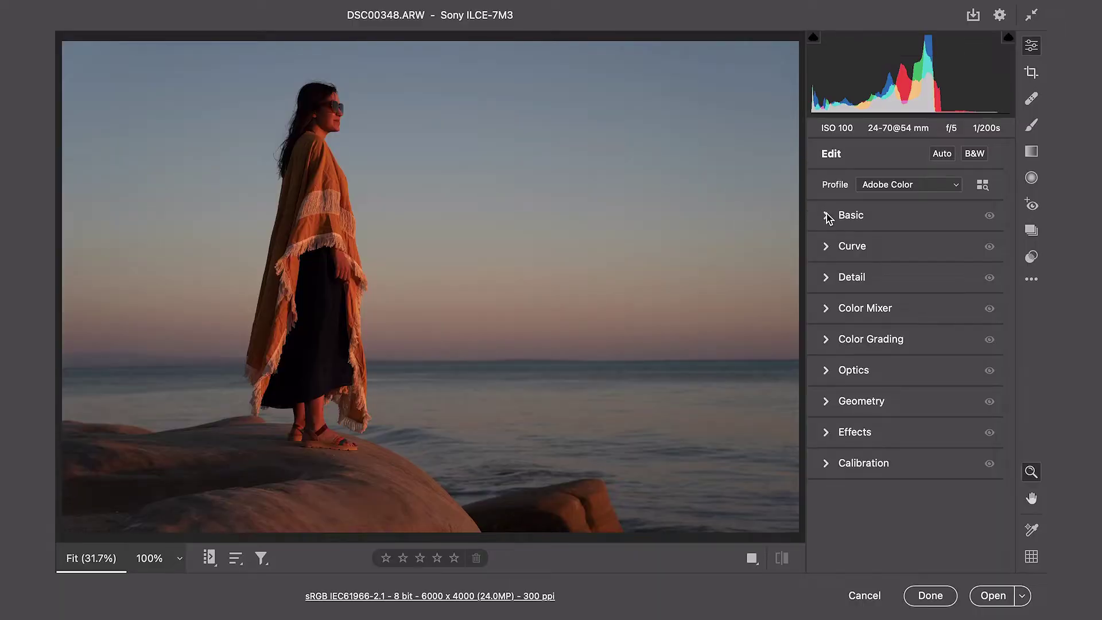
Step: Move the white point of the photo's tone curve inward to input 214, output 255
click(827, 216)
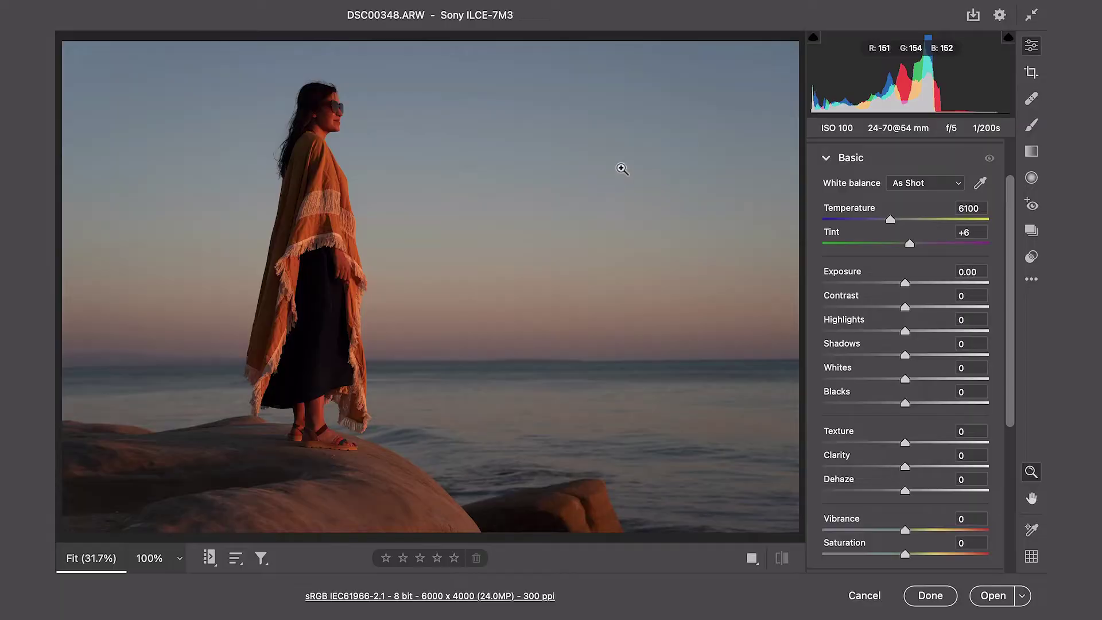
click(826, 158)
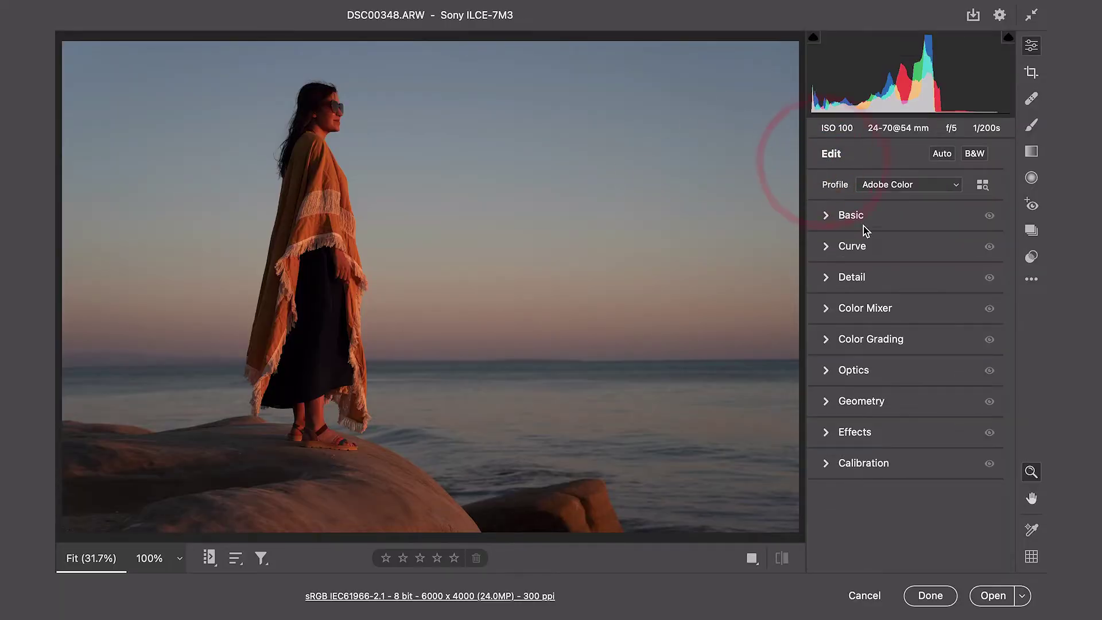
click(834, 246)
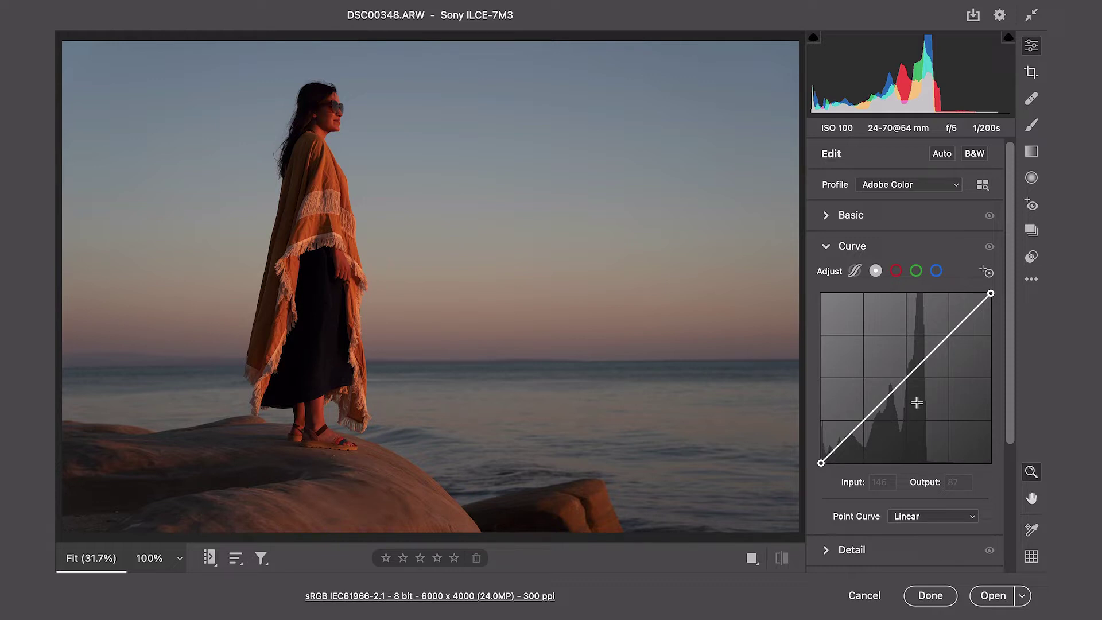
drag(991, 293, 954, 293)
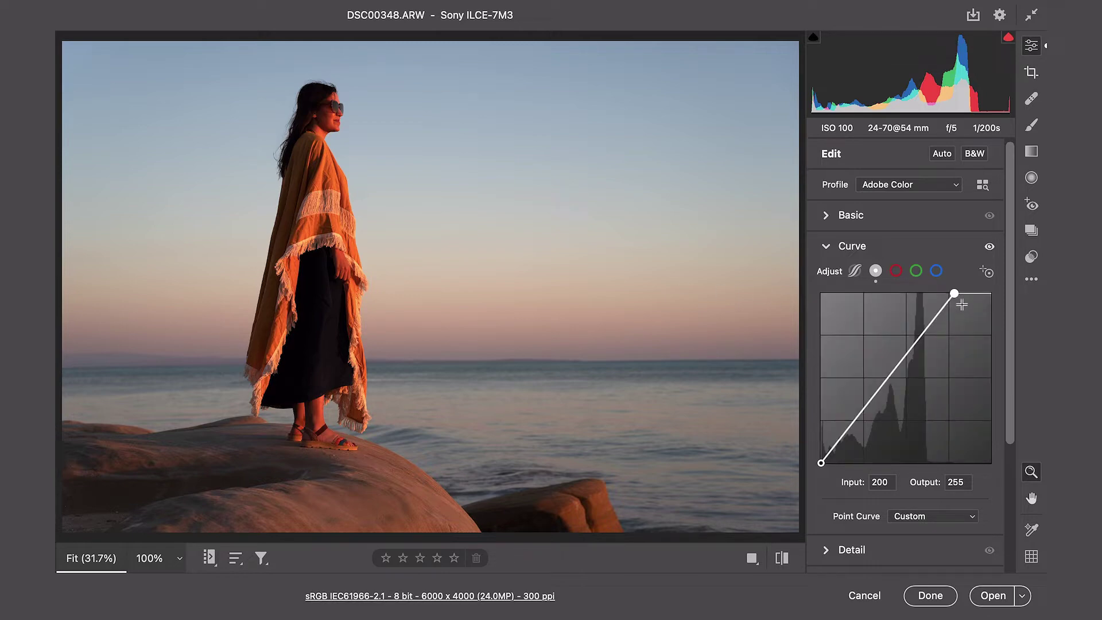
drag(954, 291, 954, 293)
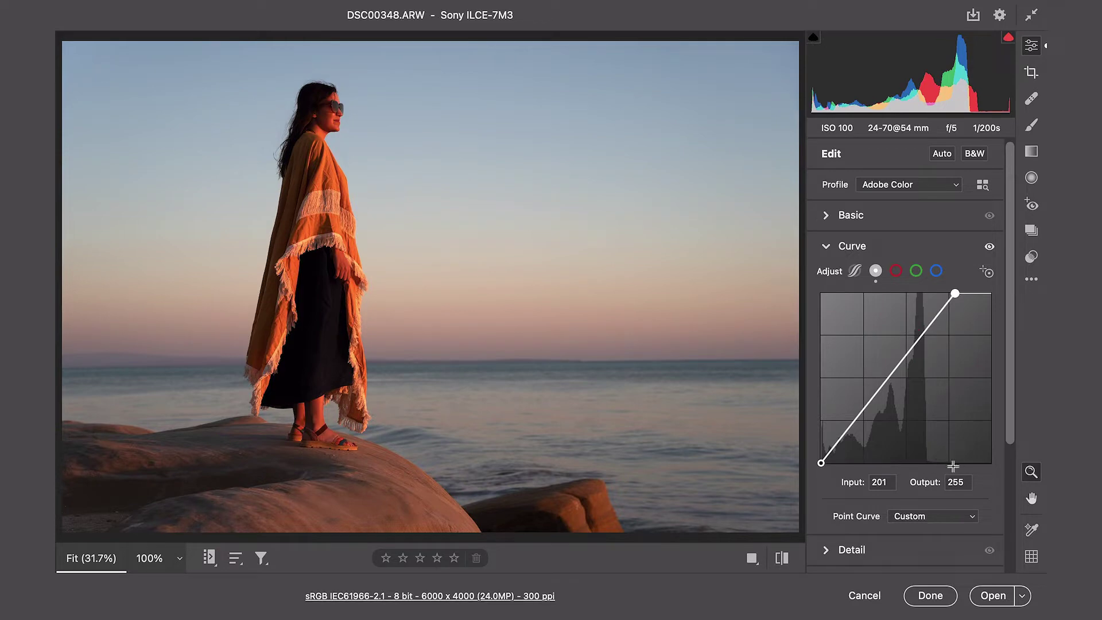
click(942, 468)
drag(955, 294, 963, 294)
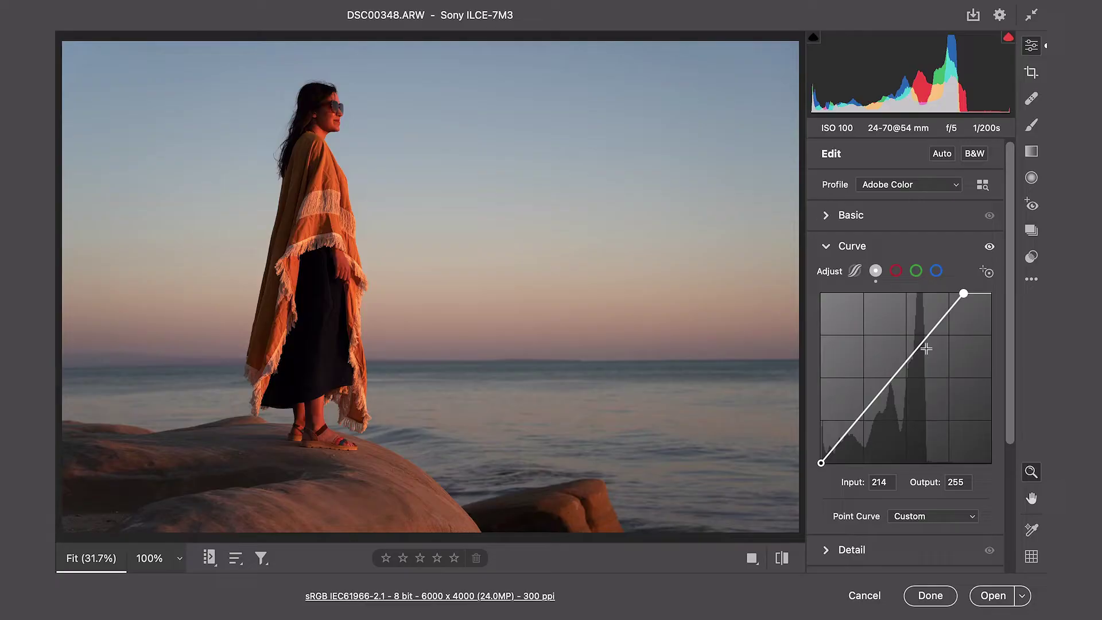
Step: Add an upper point to the tone curve at input 158, output 163, and lift the shadows with a second, lower point
click(921, 345)
drag(921, 345, 928, 353)
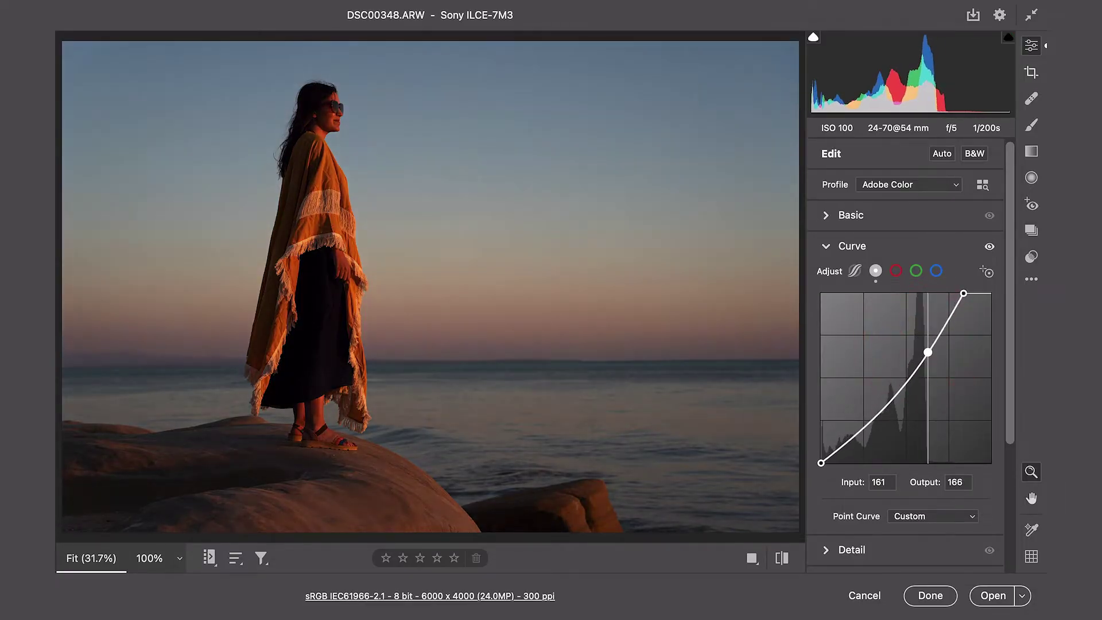
click(869, 426)
drag(869, 426, 858, 416)
drag(927, 352, 927, 354)
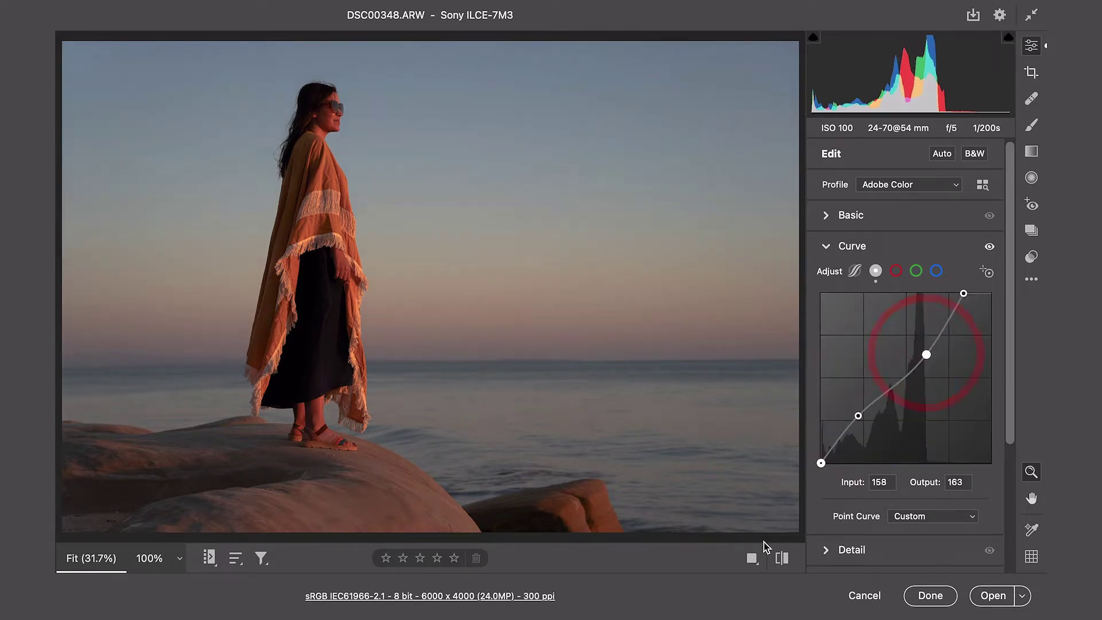
Step: Compare the curve-adjusted photo with its default settings several times
click(782, 560)
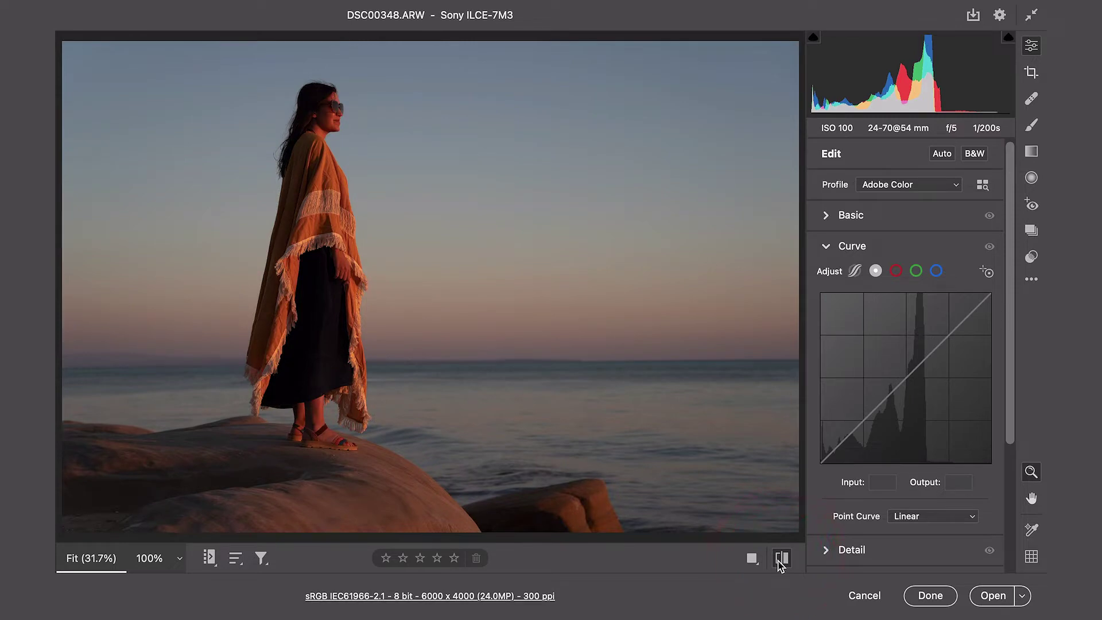
click(781, 560)
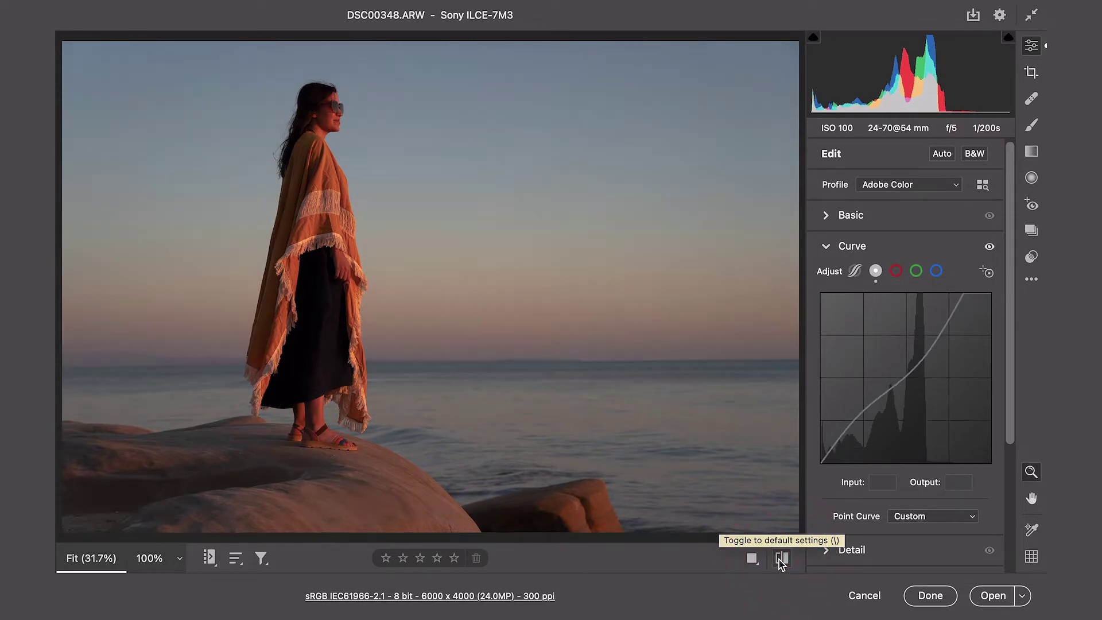
click(781, 560)
click(782, 560)
click(782, 561)
click(781, 560)
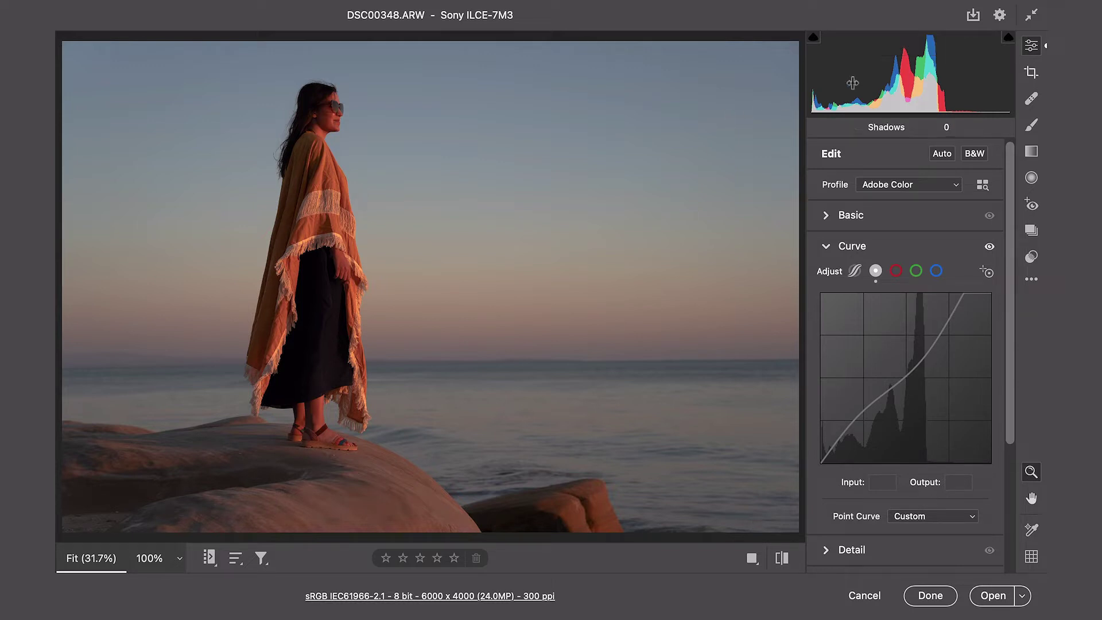
click(782, 561)
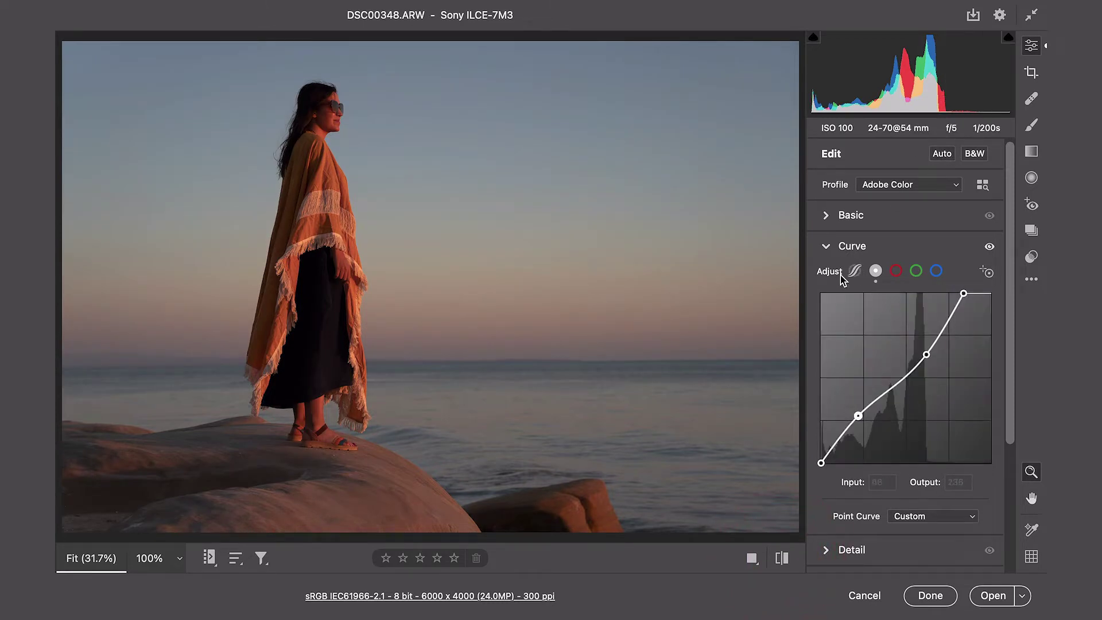
Step: Set the photo's Contrast to +7, Highlights to -35 and Shadows to +44 in the Basic adjustments
click(827, 246)
click(835, 218)
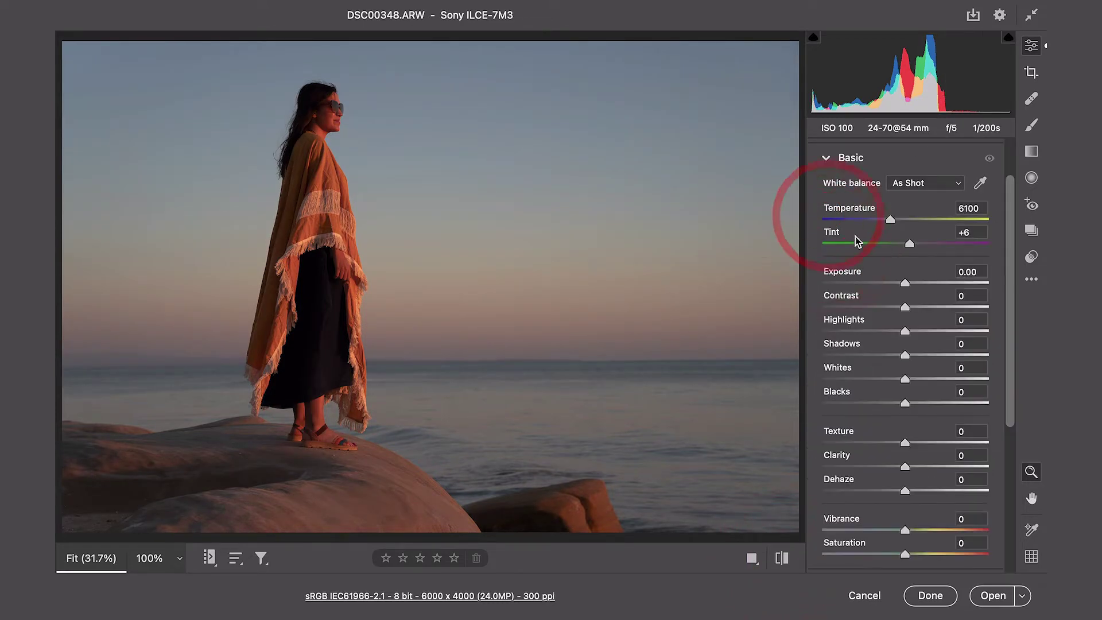
drag(906, 357, 943, 359)
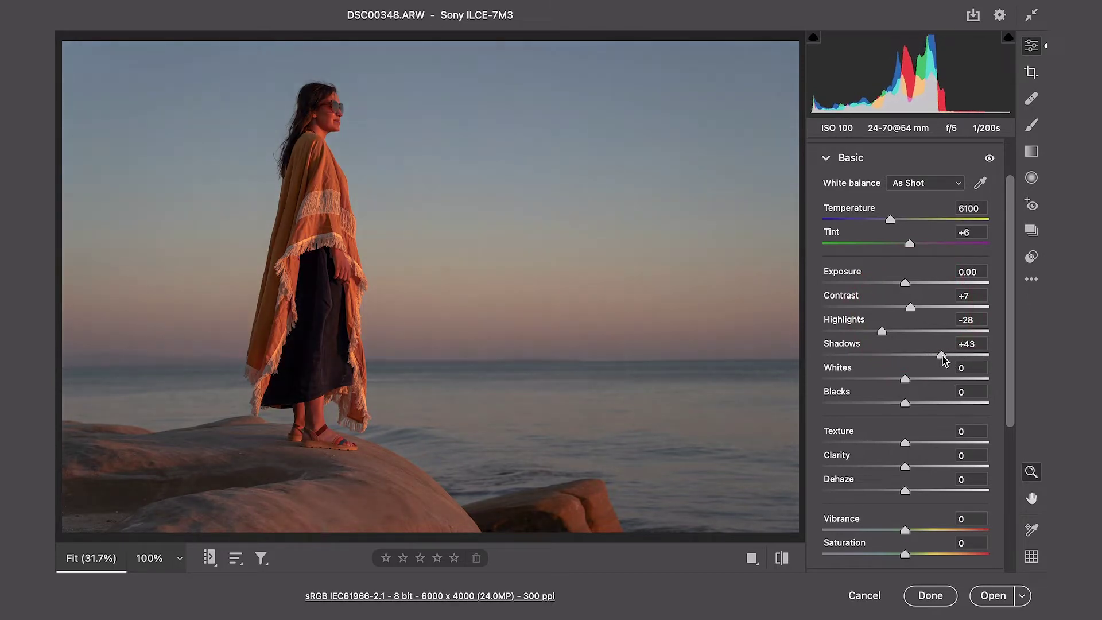
mouse_move(881, 330)
mouse_down()
mouse_move(862, 331)
mouse_move(895, 331)
mouse_move(879, 332)
mouse_up()
click(906, 284)
drag(906, 285, 911, 289)
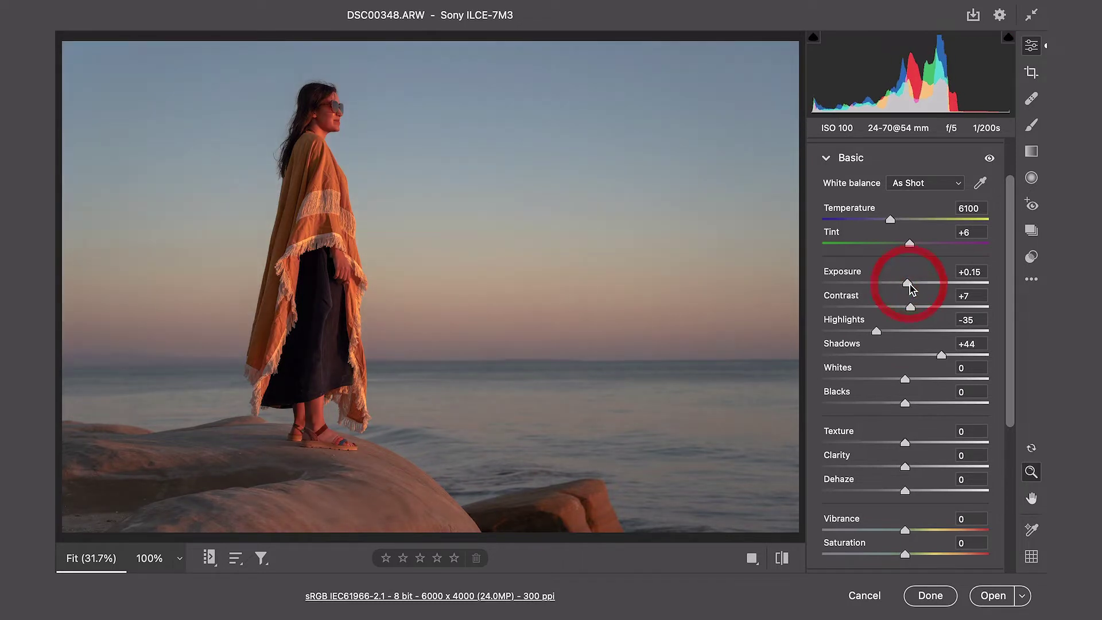
double_click(911, 287)
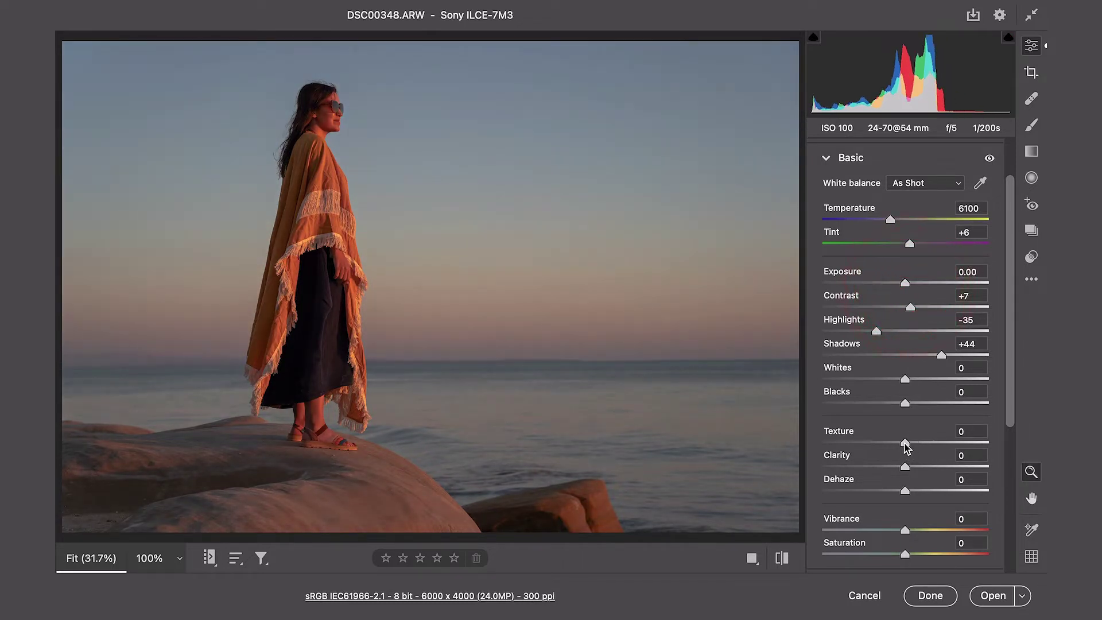
Step: Set Texture to +8, Whites to +19, Shadows to +52 and Highlights to -25
mouse_move(915, 442)
mouse_down()
mouse_move(900, 443)
mouse_move(911, 443)
mouse_up()
drag(906, 384, 948, 355)
mouse_move(877, 332)
mouse_down()
mouse_move(856, 330)
mouse_move(901, 331)
mouse_move(884, 332)
mouse_up()
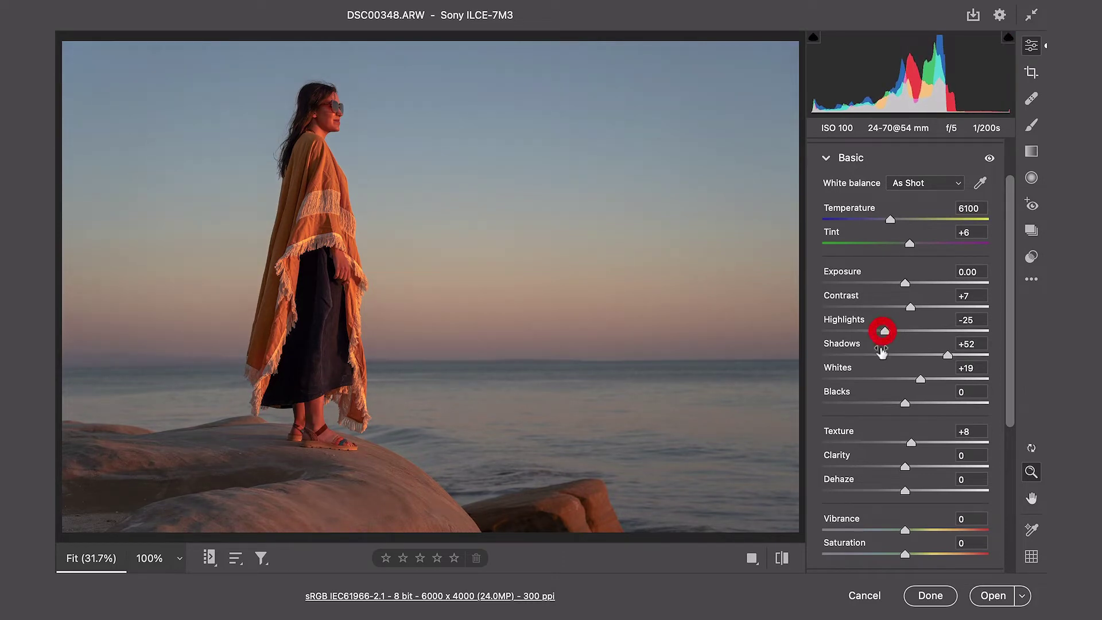
Step: Compare the edited photo with its default settings, both in full and at 100% on the orange poncho
click(782, 558)
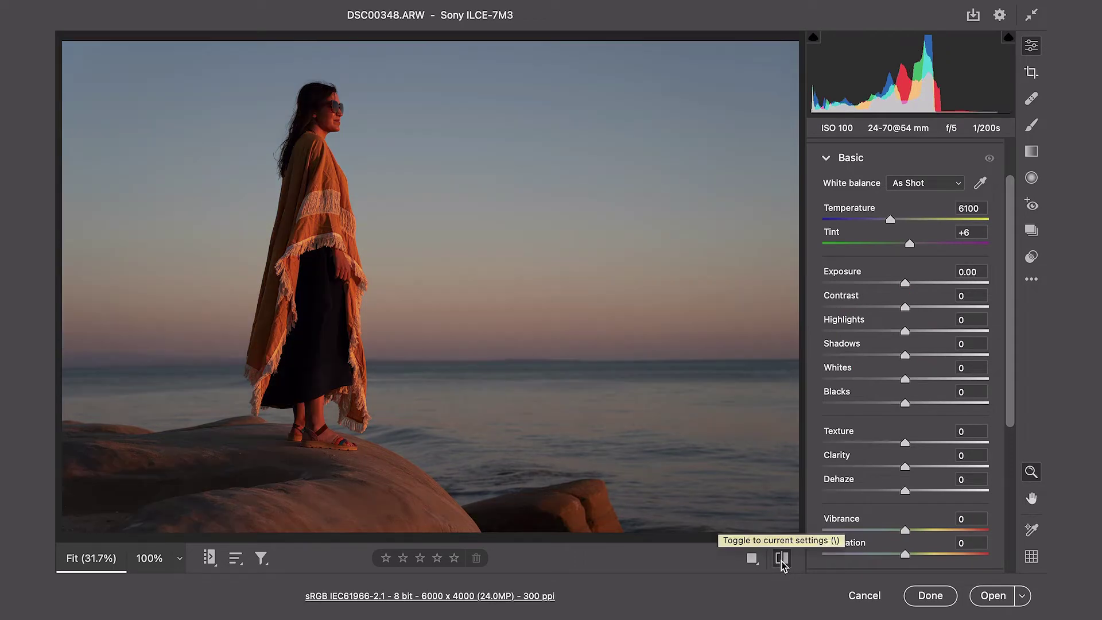
click(783, 559)
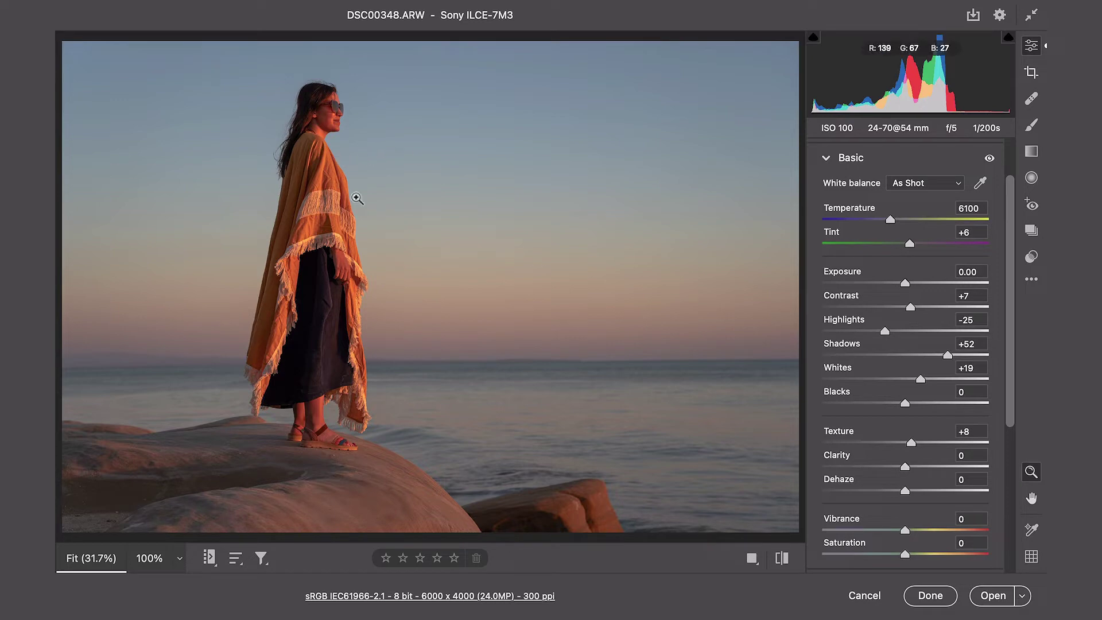
click(318, 209)
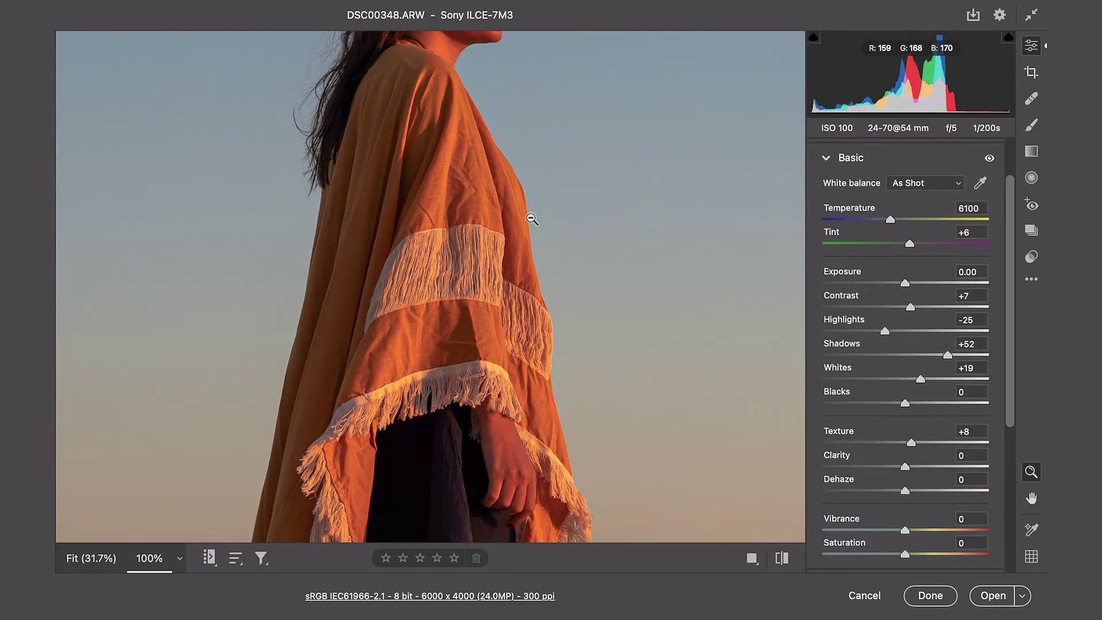
click(782, 558)
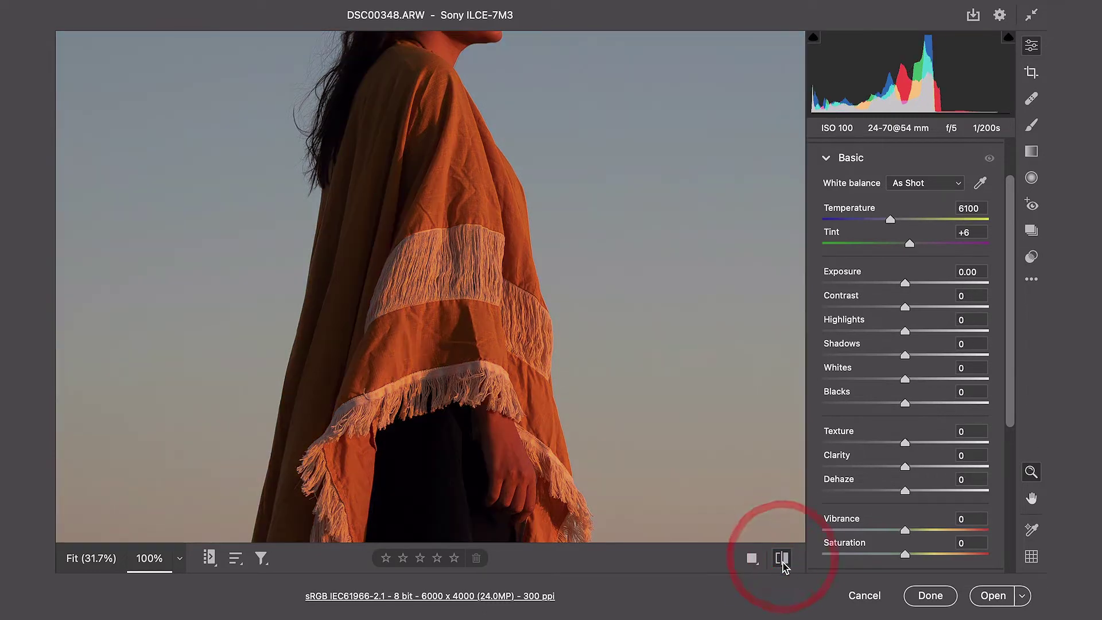
click(782, 558)
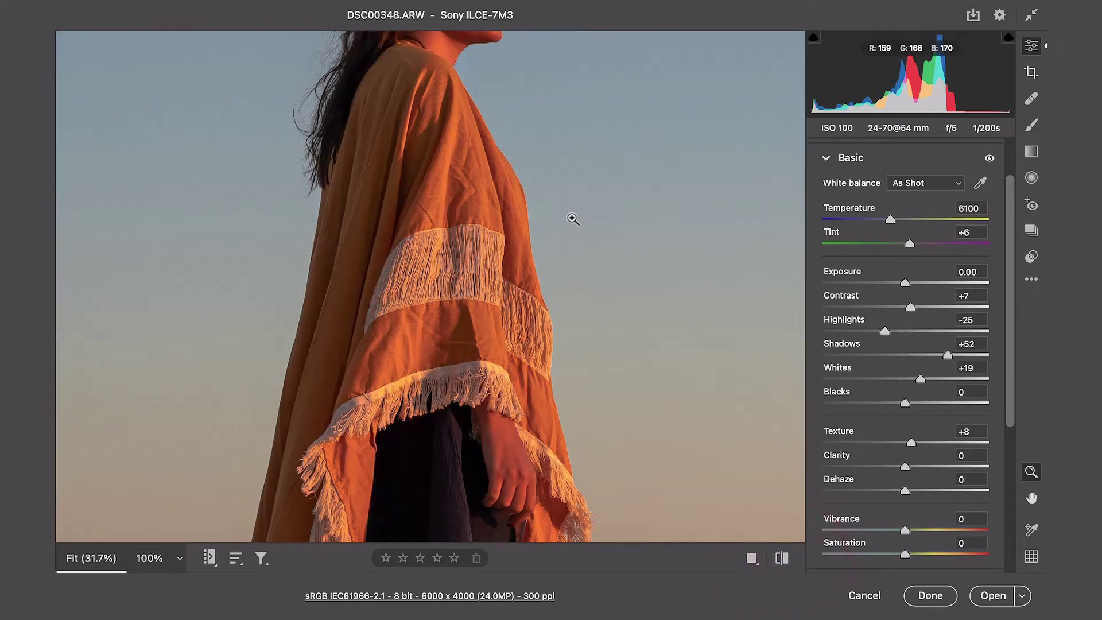
click(573, 218)
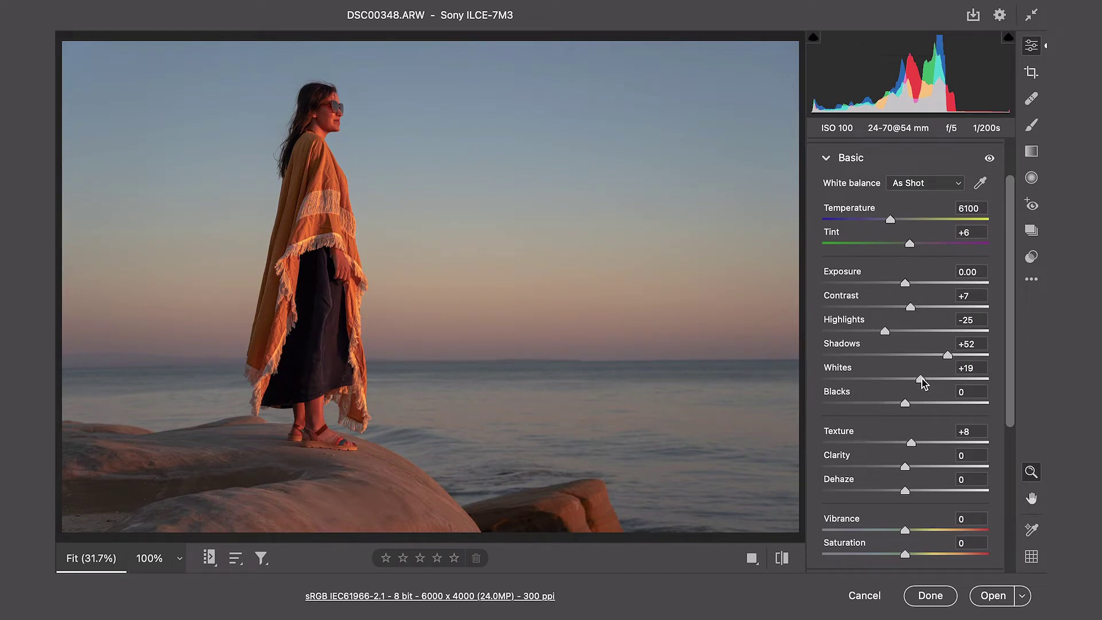
Step: Reduce the Shadows adjustment to +36
drag(946, 357, 935, 357)
click(934, 357)
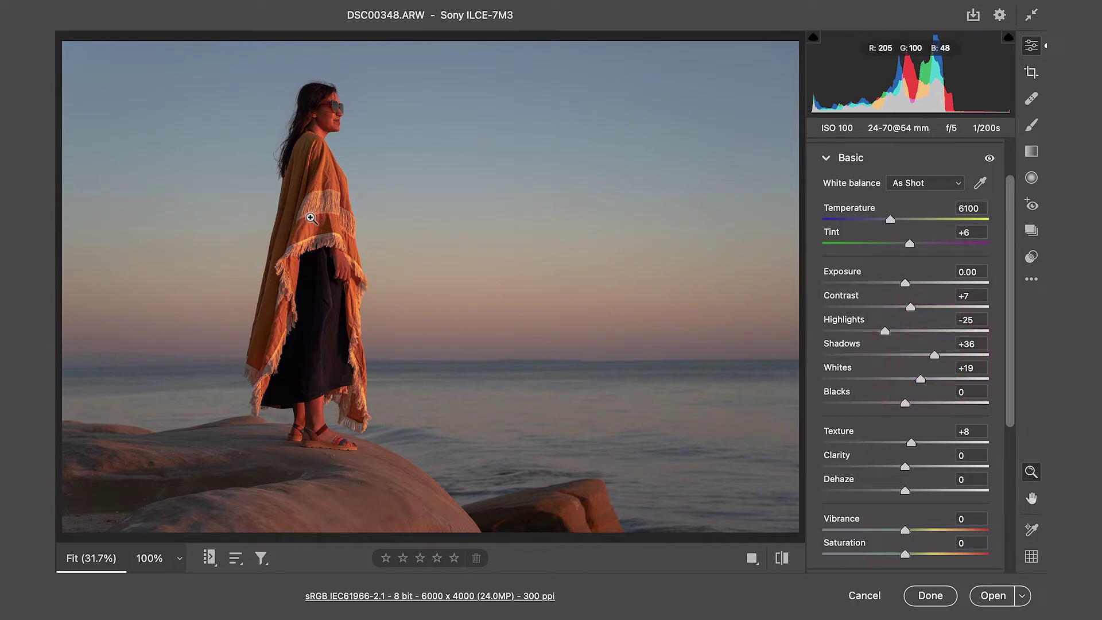
Step: Examine the woman's hair, shoulder and face and the sky beside her at about 344% magnification
click(319, 153)
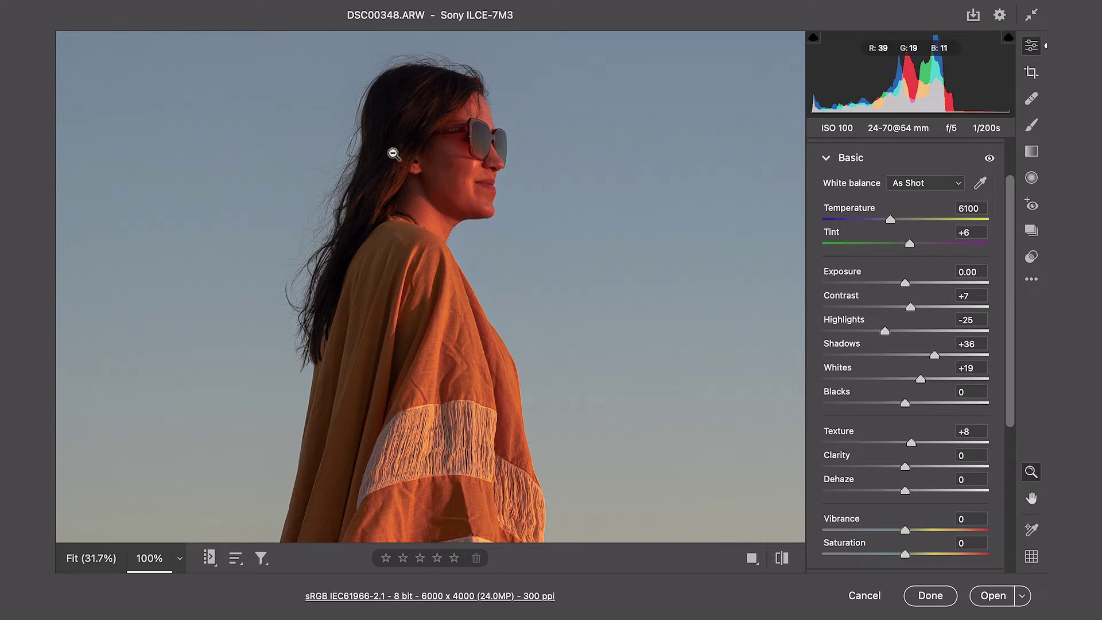
drag(350, 246, 432, 229)
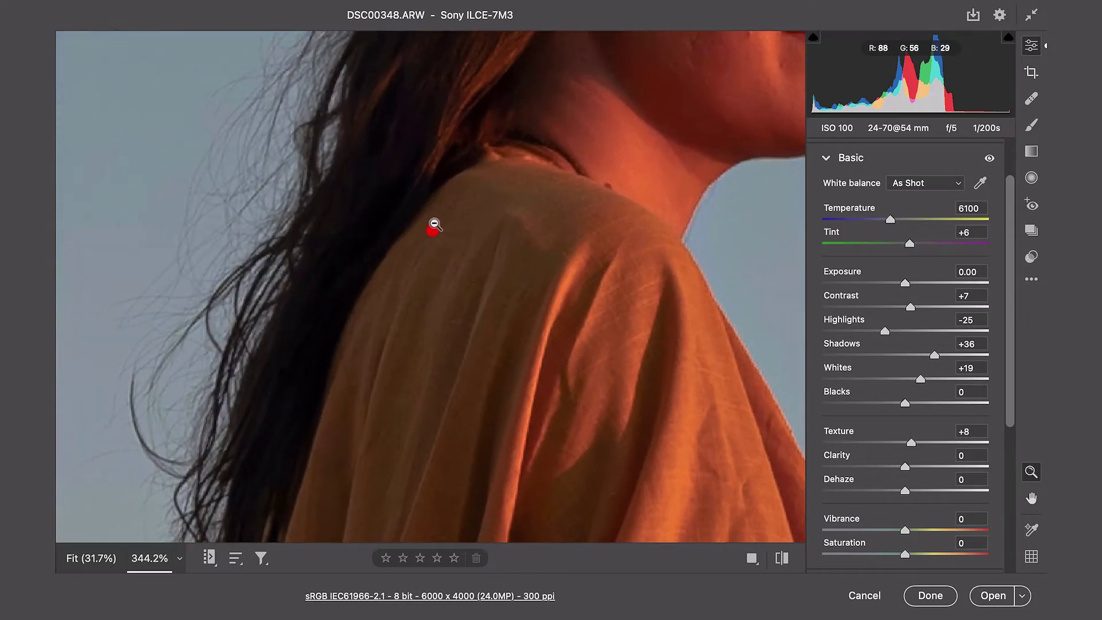
key(h)
drag(501, 138, 408, 327)
drag(499, 167, 341, 323)
drag(492, 253, 397, 151)
drag(597, 257, 580, 249)
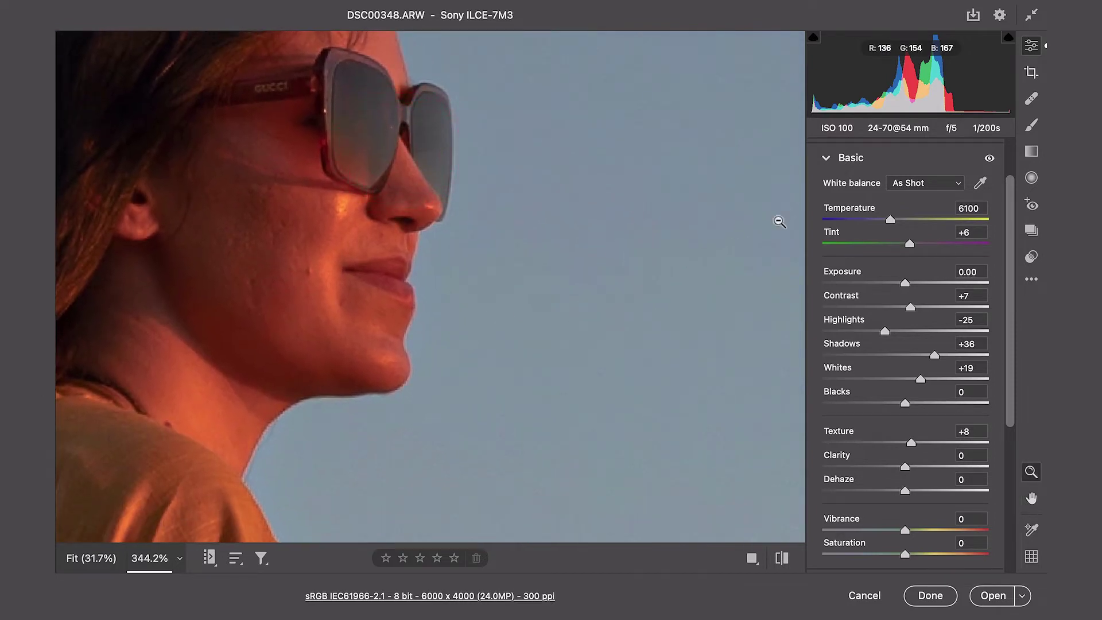
Step: Set Noise Reduction to 28 with its Detail at 35 while viewing the face and adjacent sky up close
click(825, 161)
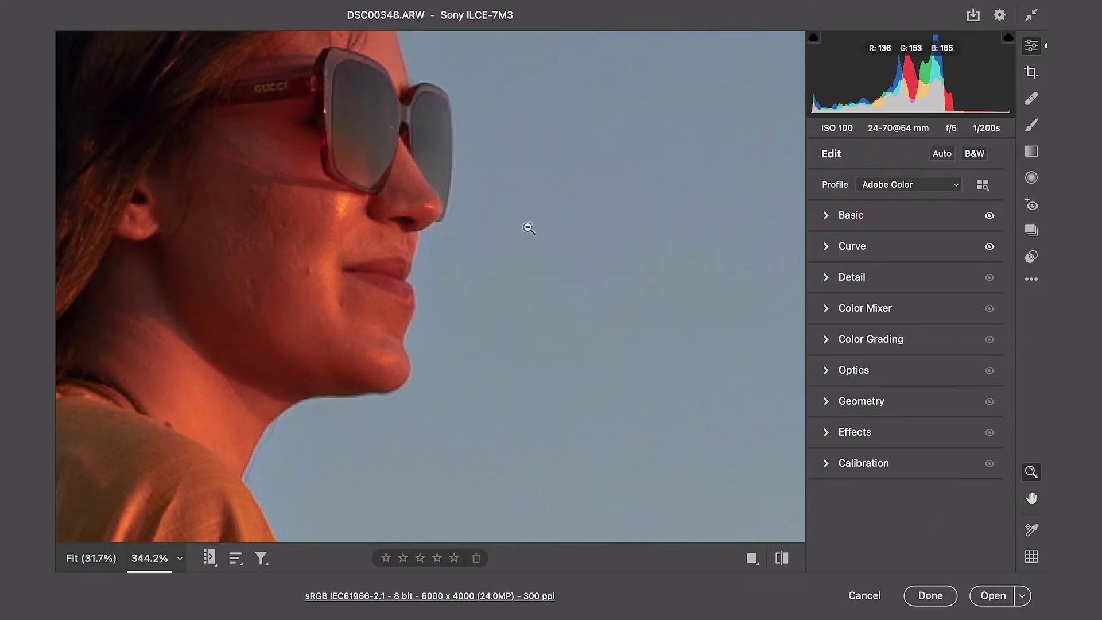
key(h)
drag(573, 300, 525, 240)
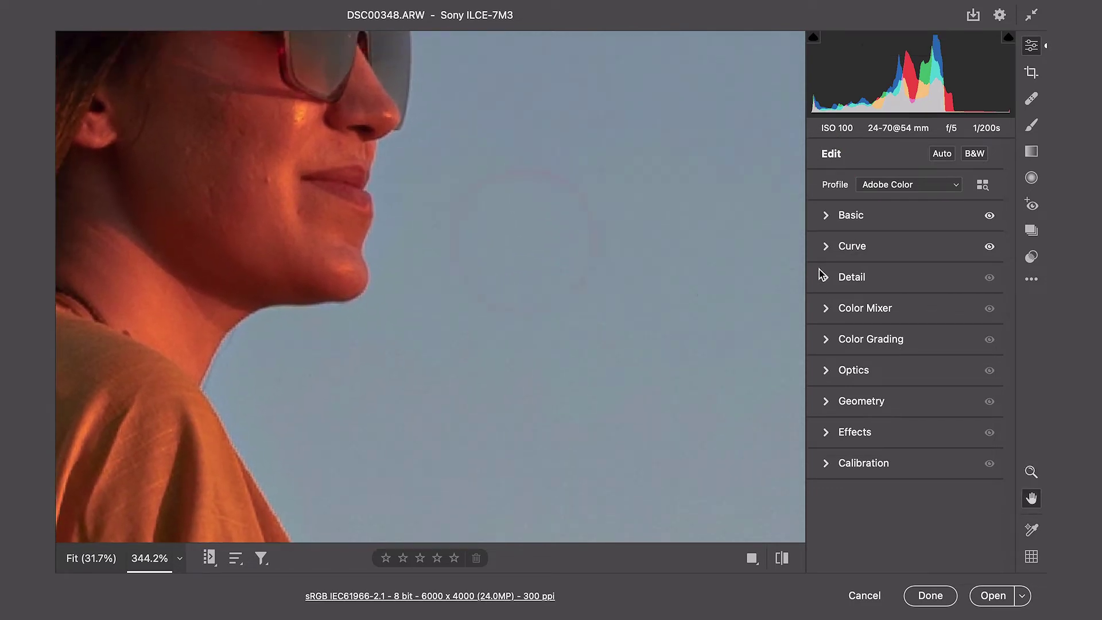
click(828, 277)
key(z)
drag(829, 350, 880, 370)
click(862, 347)
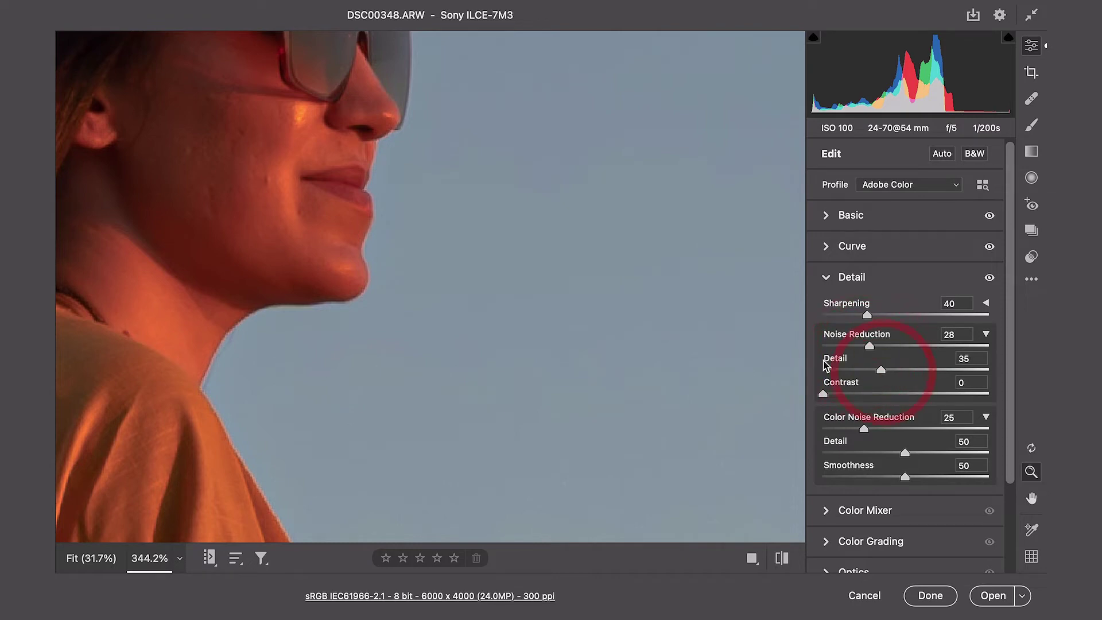
Step: Examine the noise-reduced photo at 100% from the woman's head down to her sandals, return to the full view and collapse the Detail settings
scroll(553, 271, down, 1)
drag(423, 236, 337, 250)
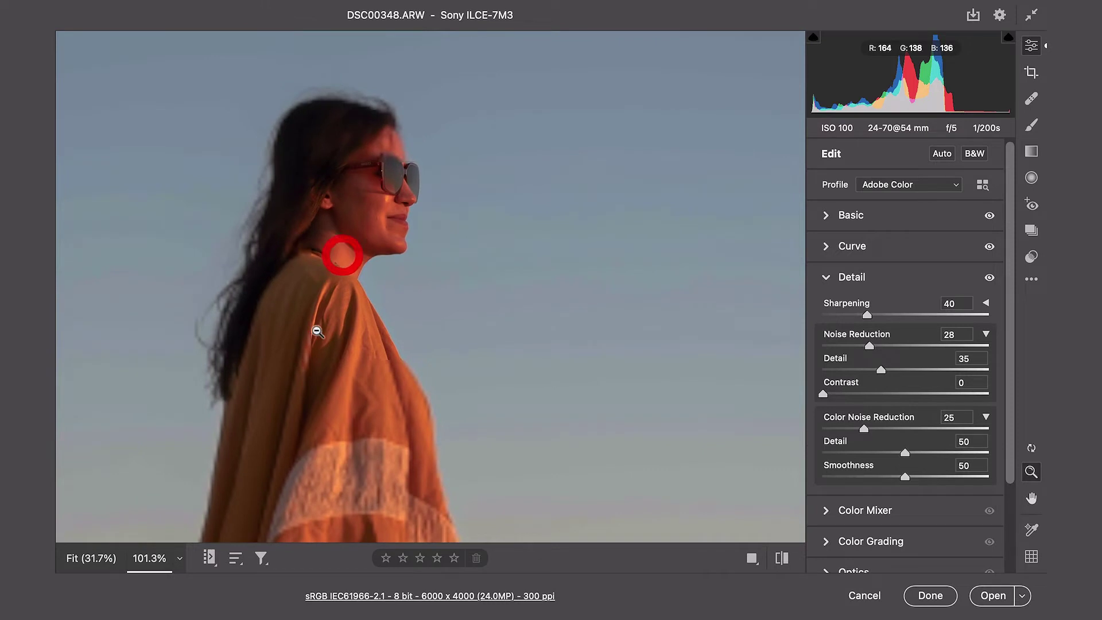
click(179, 559)
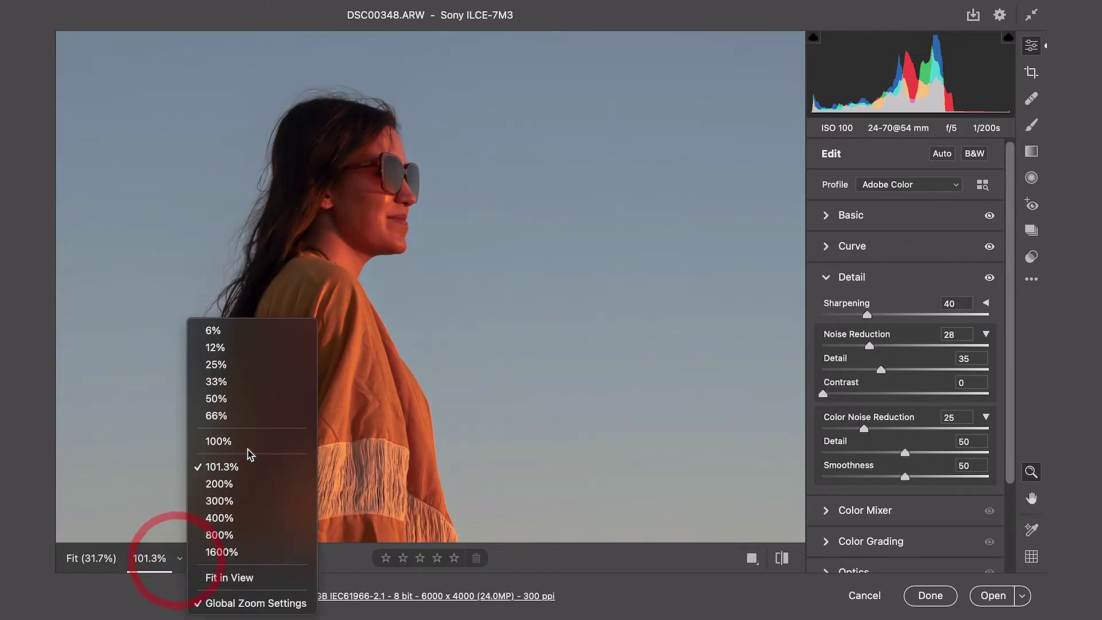
click(251, 441)
key(h)
drag(465, 376, 515, 177)
drag(505, 362, 532, 207)
drag(534, 246, 536, 209)
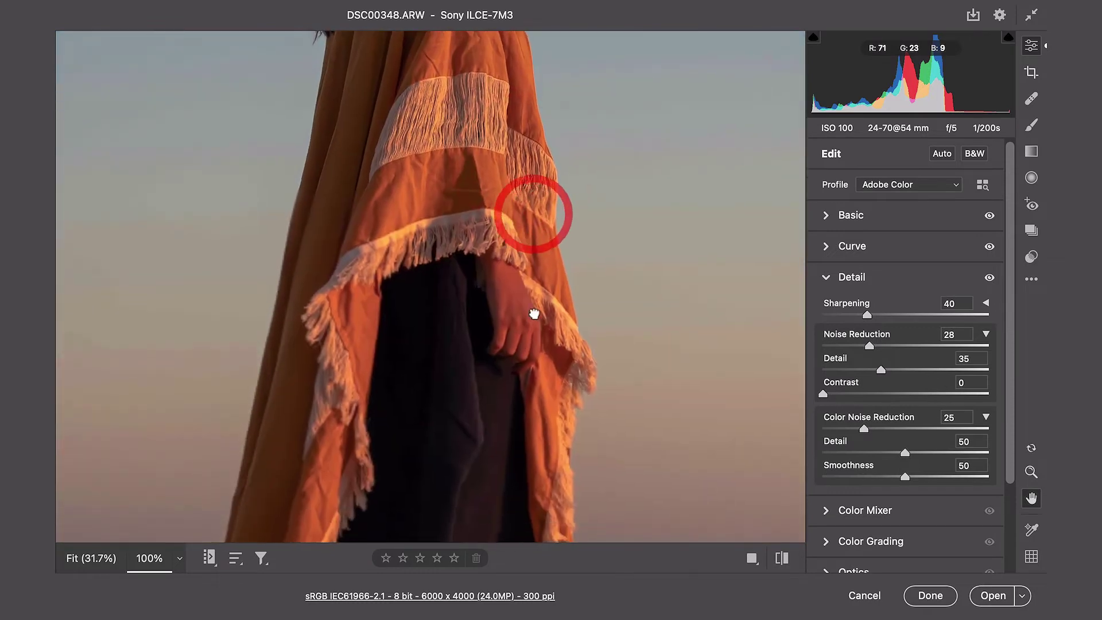
drag(534, 315, 546, 222)
drag(502, 367, 524, 238)
drag(524, 342, 510, 246)
key(z)
key(h)
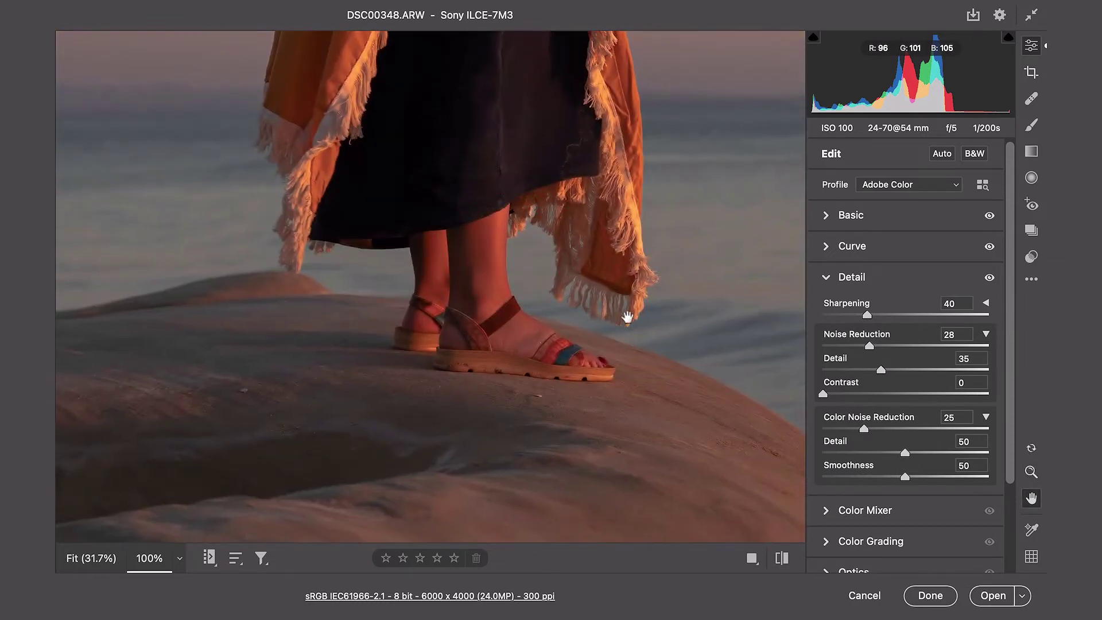
drag(538, 337, 509, 315)
key(z)
alt+click(529, 289)
click(827, 277)
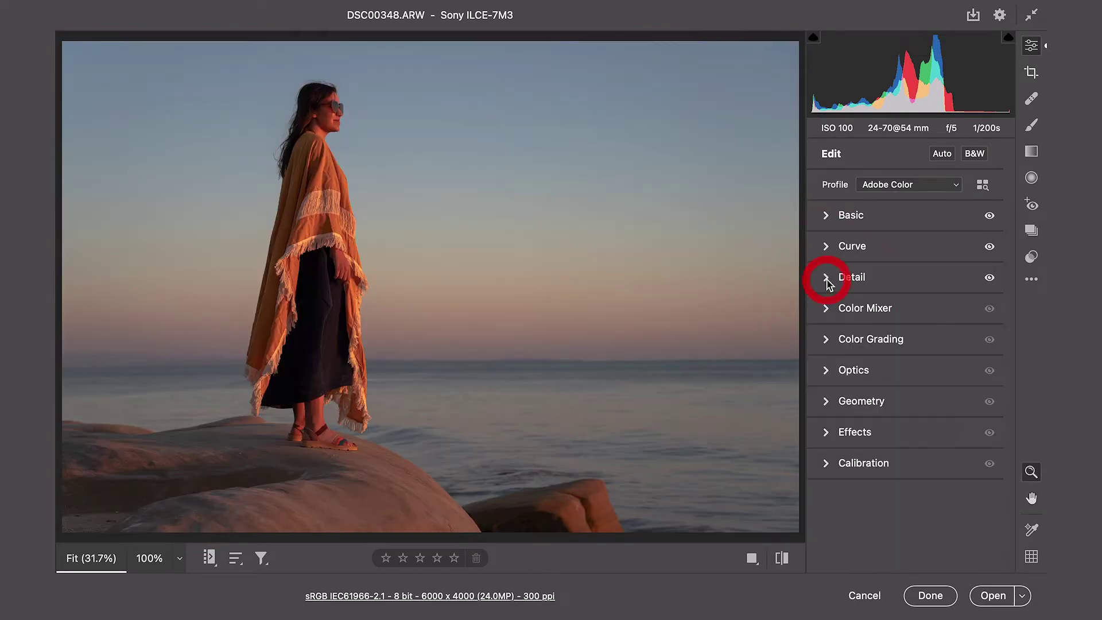
Step: Fine-tune the luminance of Oranges, Reds and Blues in the Color Mixer
click(844, 315)
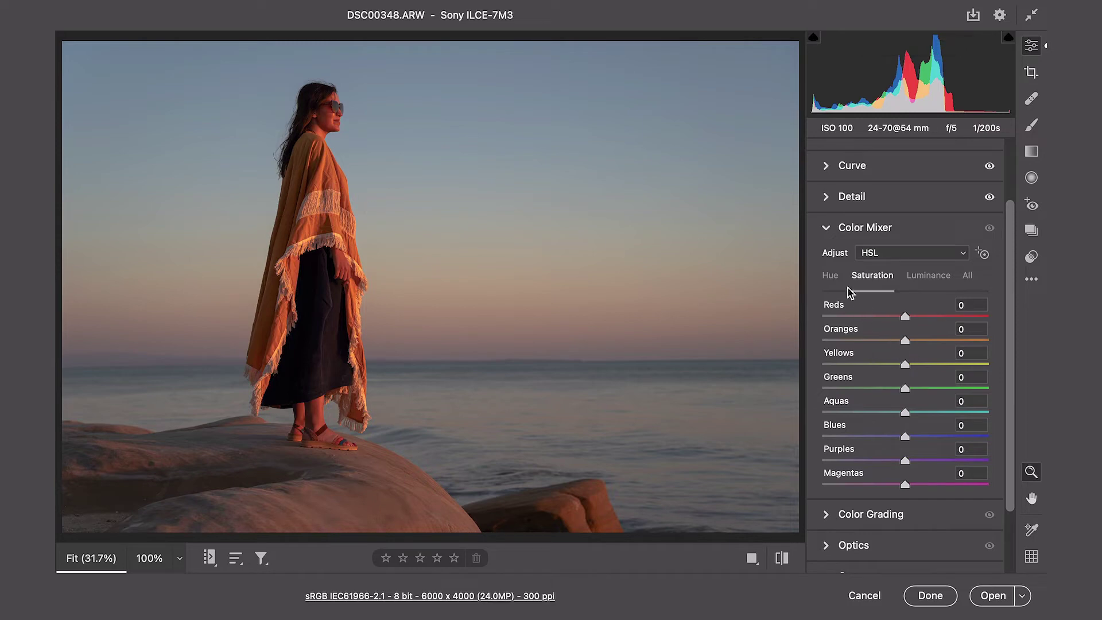
click(930, 281)
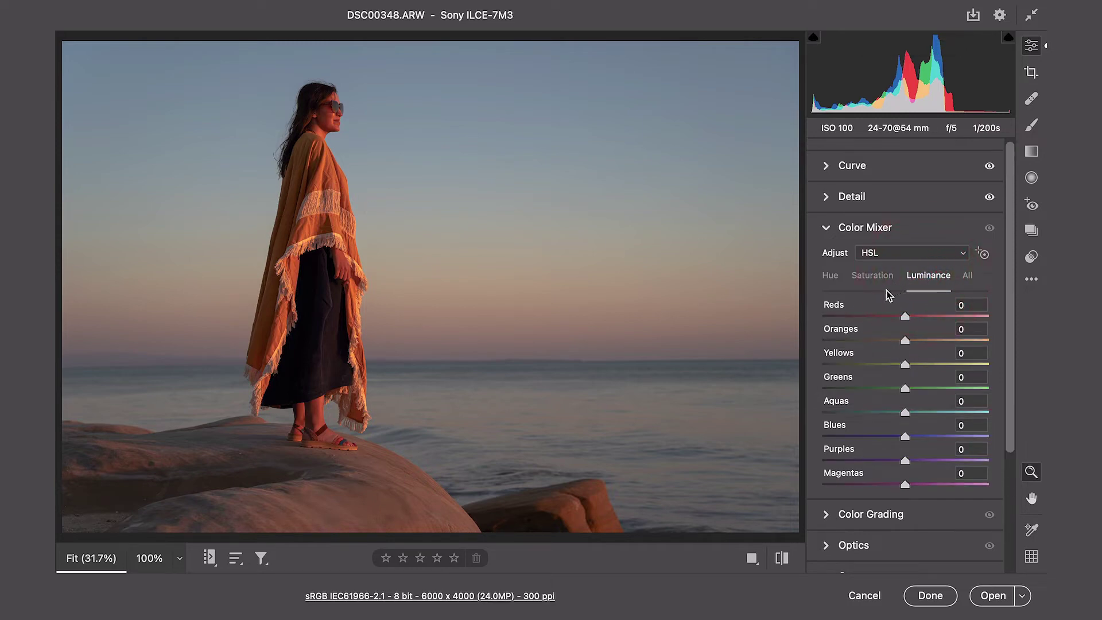
mouse_move(909, 344)
mouse_down()
mouse_move(937, 343)
mouse_move(889, 342)
mouse_move(903, 346)
mouse_up()
drag(905, 343, 903, 343)
mouse_move(884, 315)
mouse_down()
mouse_move(954, 315)
mouse_move(900, 317)
mouse_move(898, 326)
mouse_up()
mouse_move(905, 437)
mouse_down()
mouse_move(883, 439)
mouse_move(922, 445)
mouse_move(911, 448)
mouse_up()
click(903, 443)
Step: Set the Color Mixer saturation of Blues to +9 and Oranges to +15, and slightly reduce the saturation of Reds
click(875, 276)
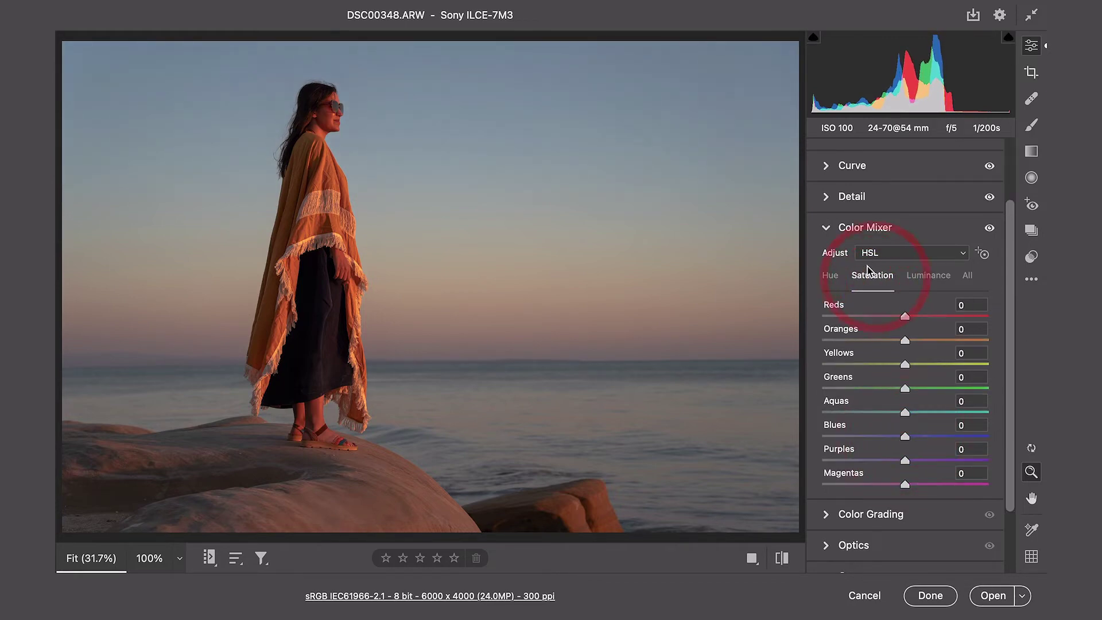
drag(904, 442, 913, 440)
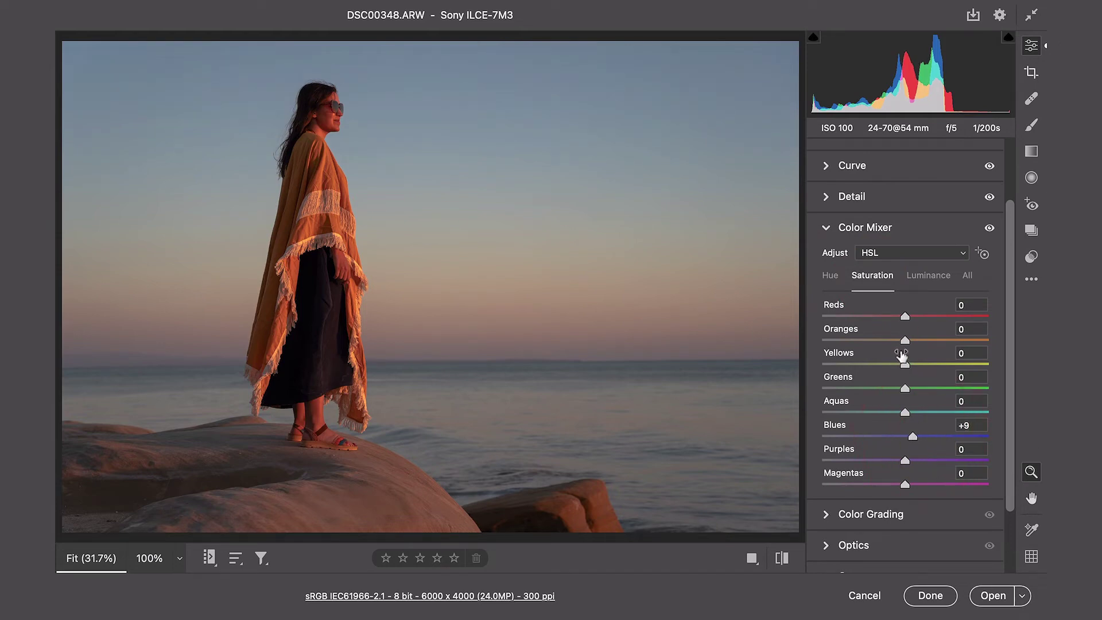
mouse_move(905, 341)
mouse_down()
mouse_move(892, 341)
mouse_move(936, 346)
mouse_move(917, 350)
mouse_up()
drag(915, 341, 917, 344)
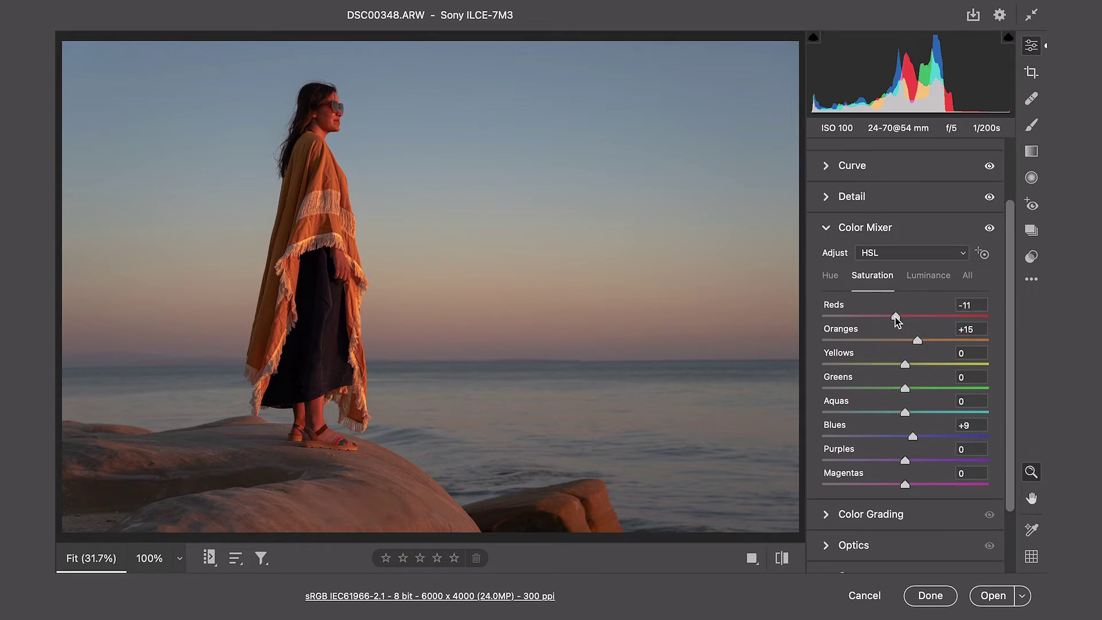
drag(896, 317, 899, 317)
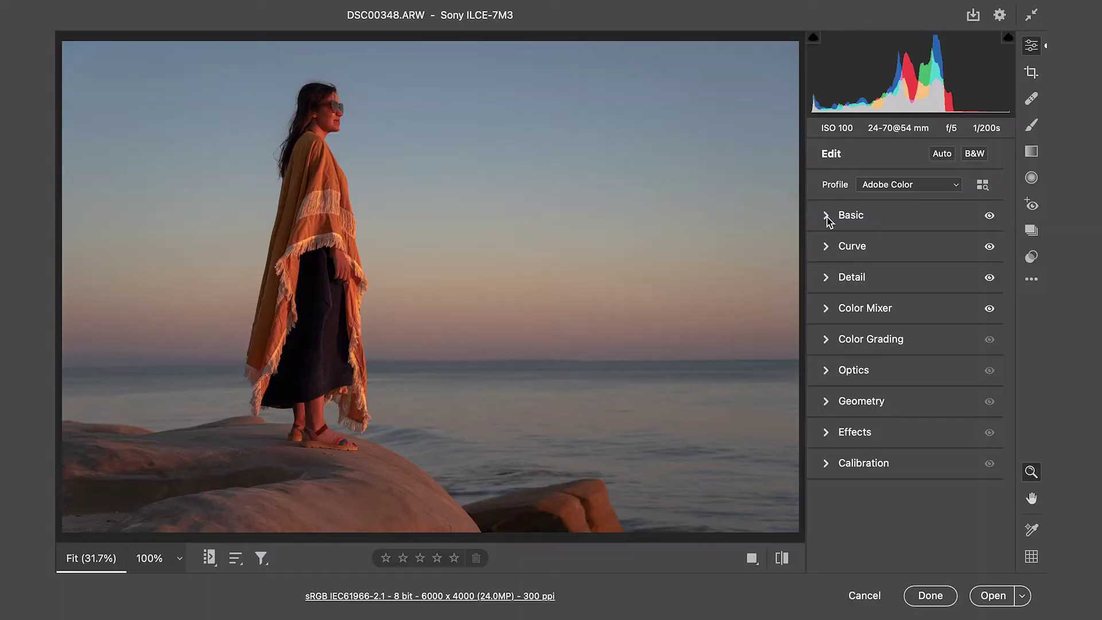
Step: Cool the white balance by setting Temperature to 5800, then collapse the Basic settings
click(828, 217)
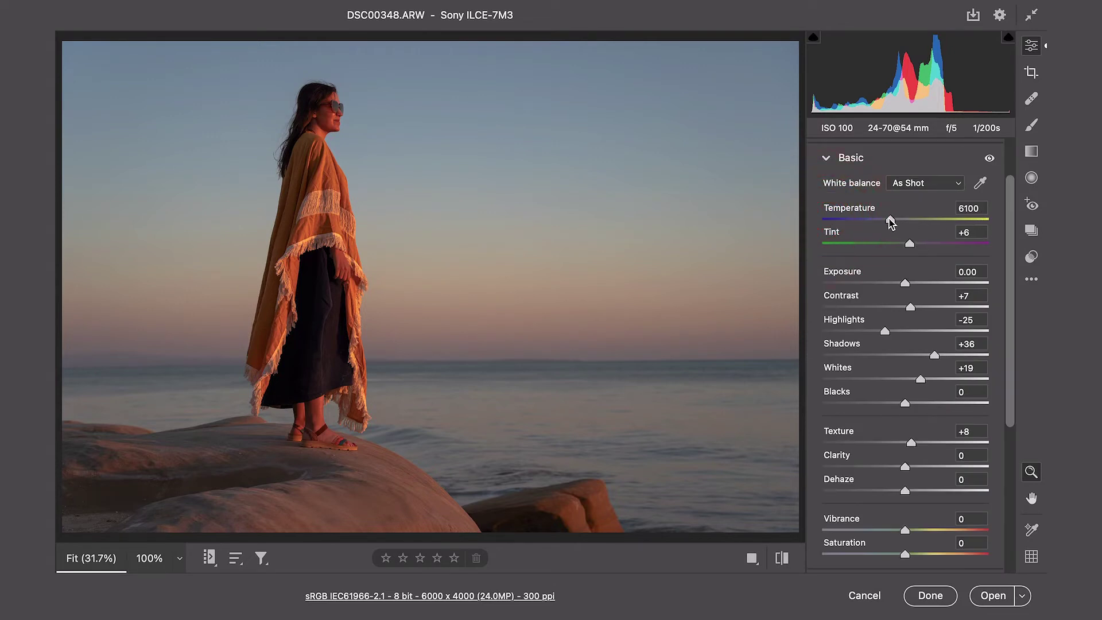
drag(890, 224, 884, 225)
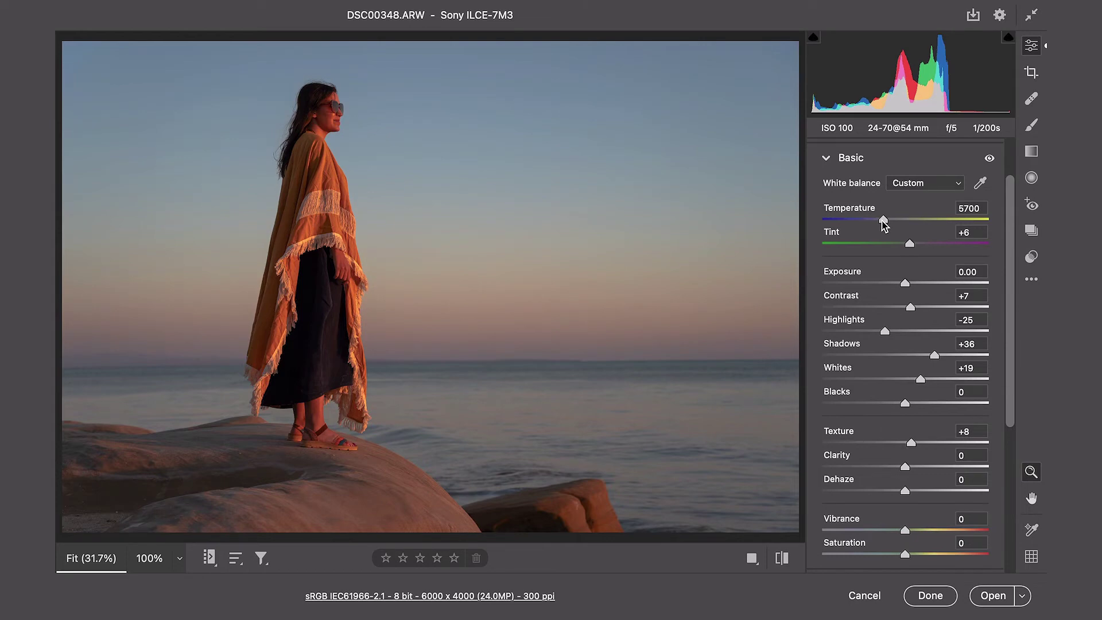
click(885, 221)
text(5800)
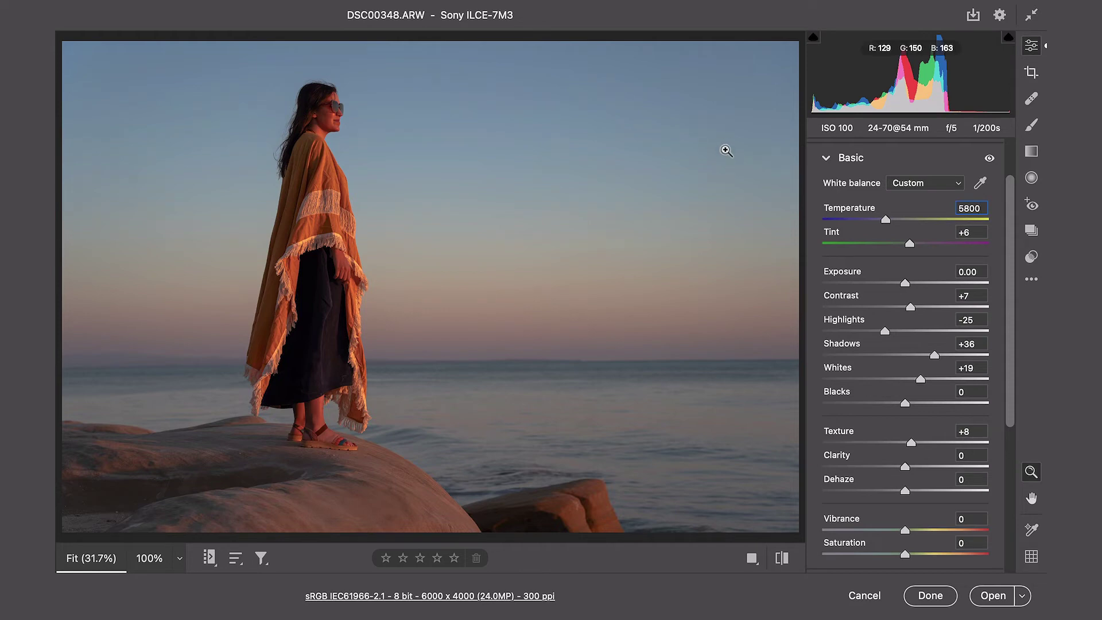
key(Return)
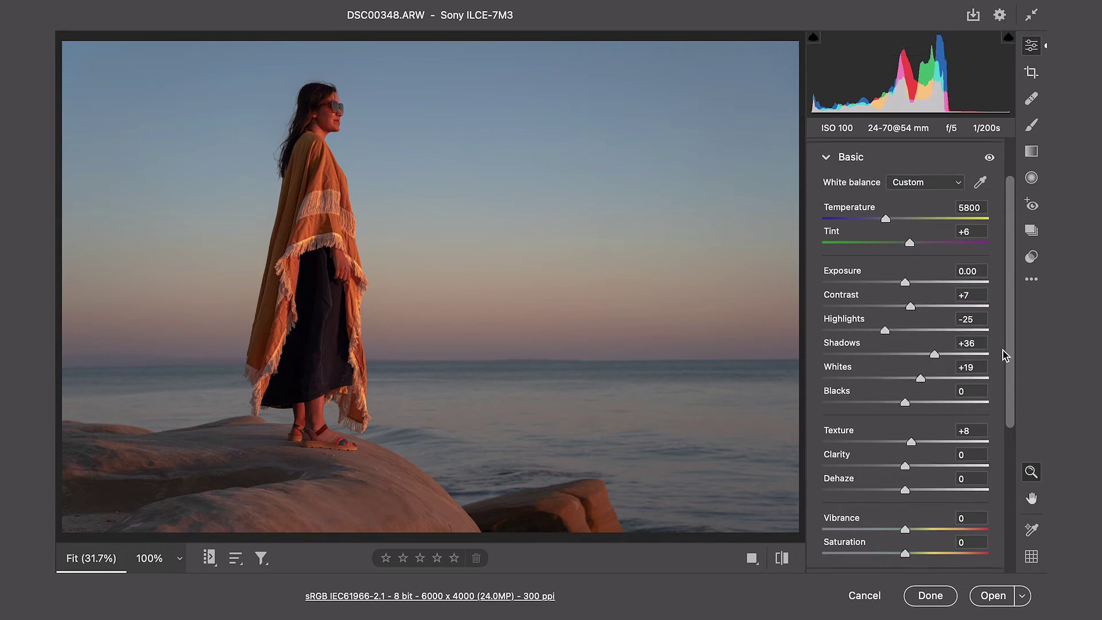
scroll(1002, 356, down, 5)
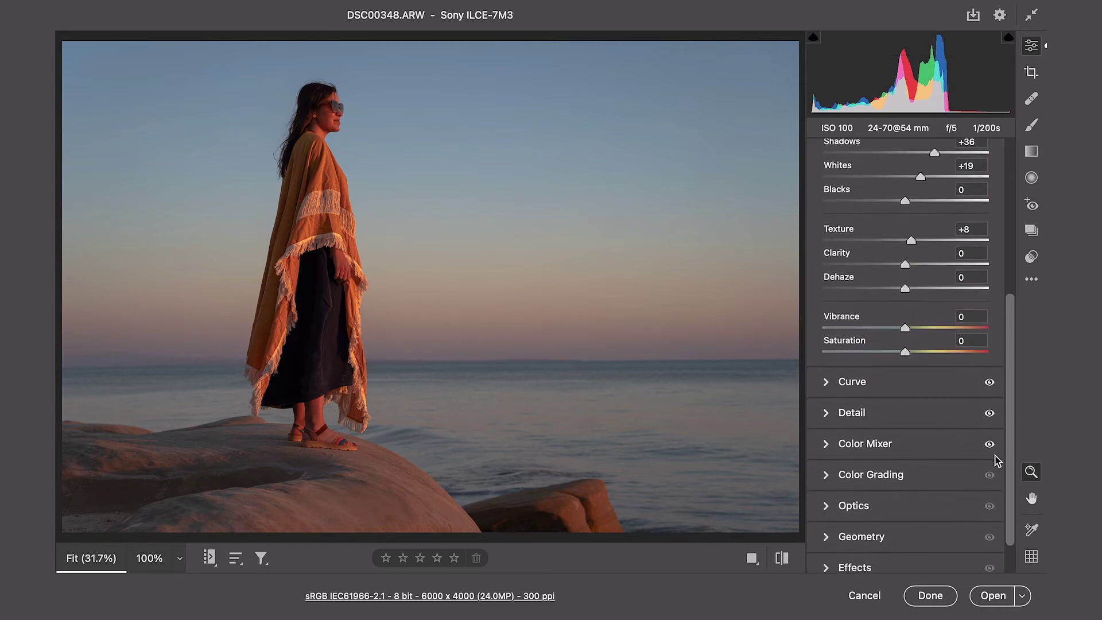
scroll(994, 347, up, 6)
click(827, 217)
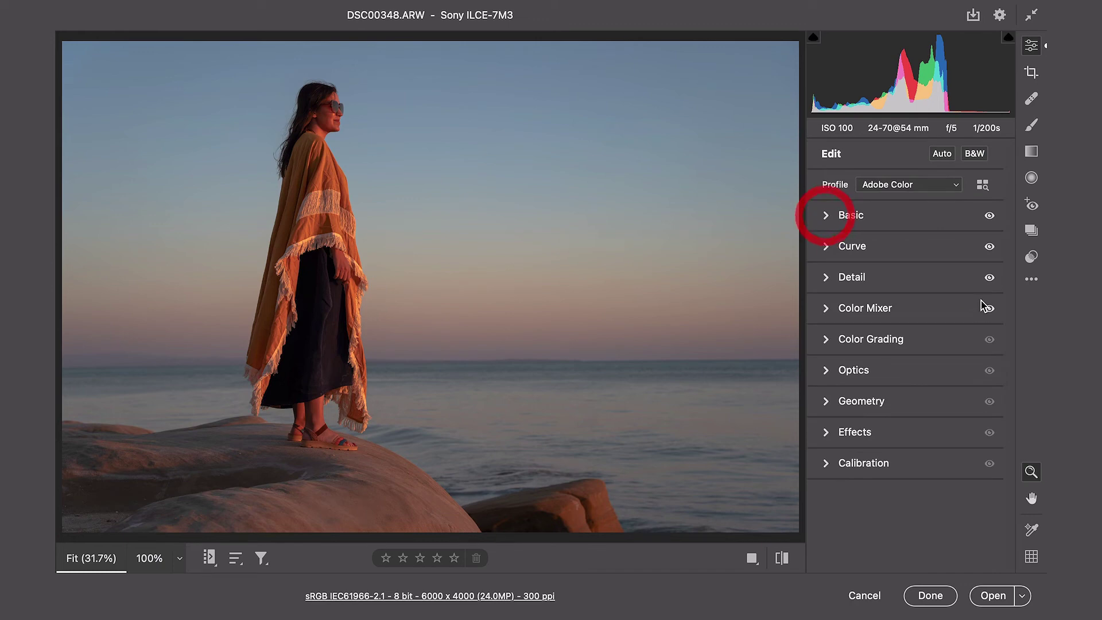
Step: Enable Remove chromatic aberration in Optics, compare the photo with and without profile corrections, and leave profile corrections off
click(827, 374)
click(834, 425)
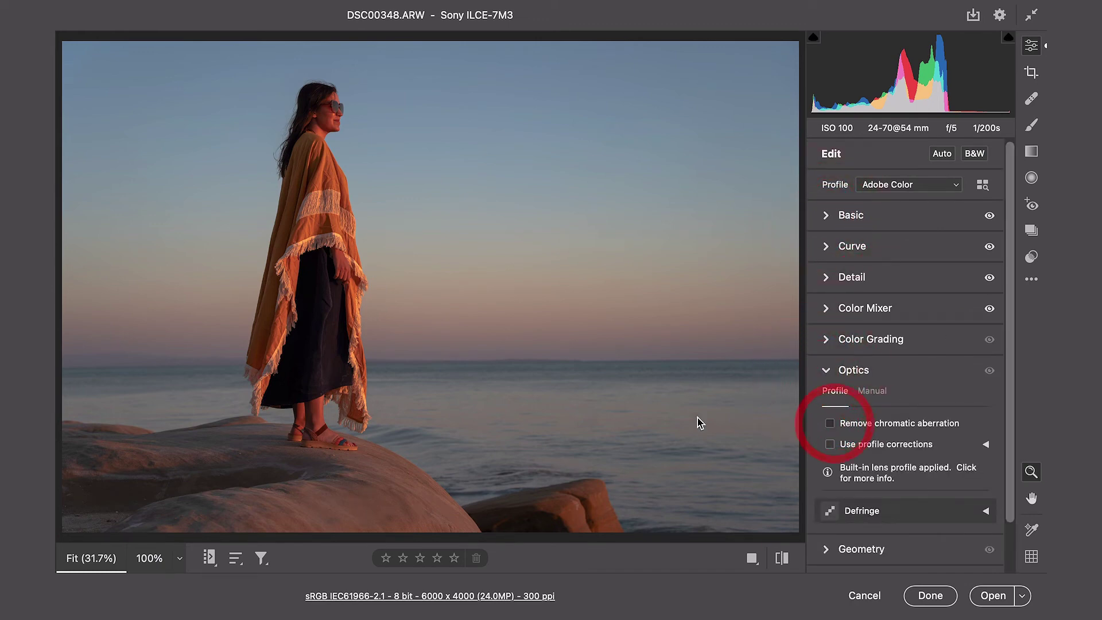
click(831, 444)
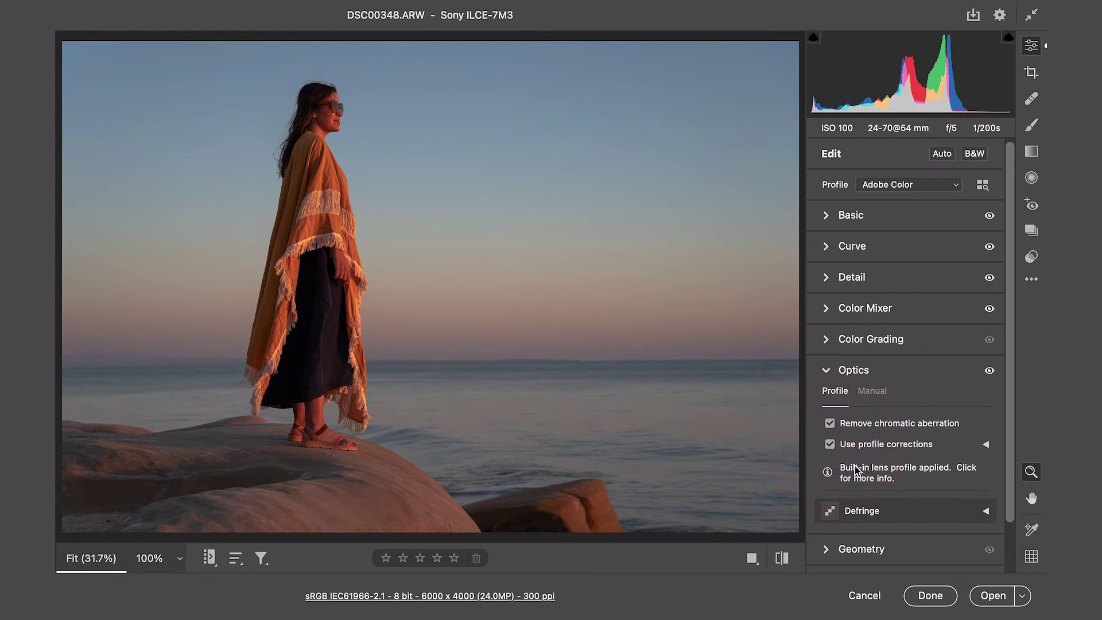
click(831, 446)
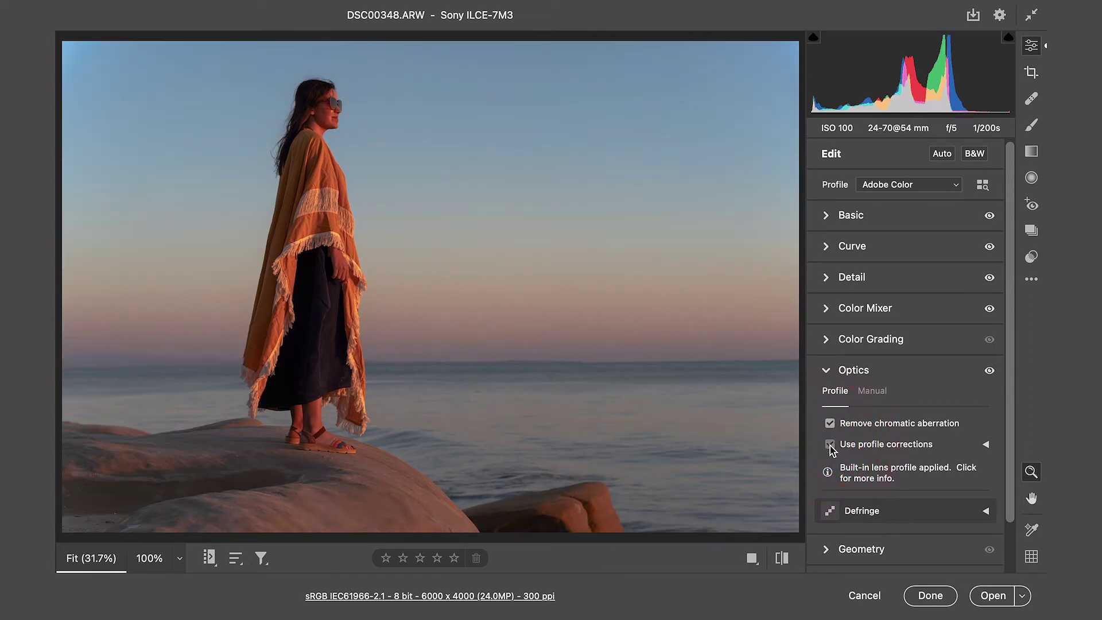
click(831, 445)
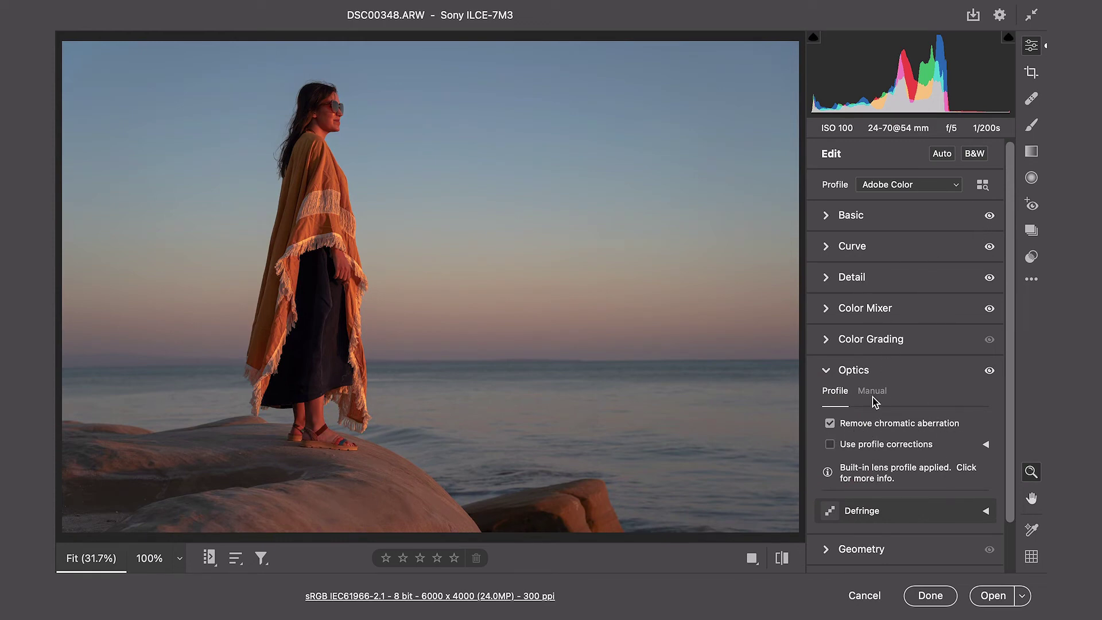
click(828, 373)
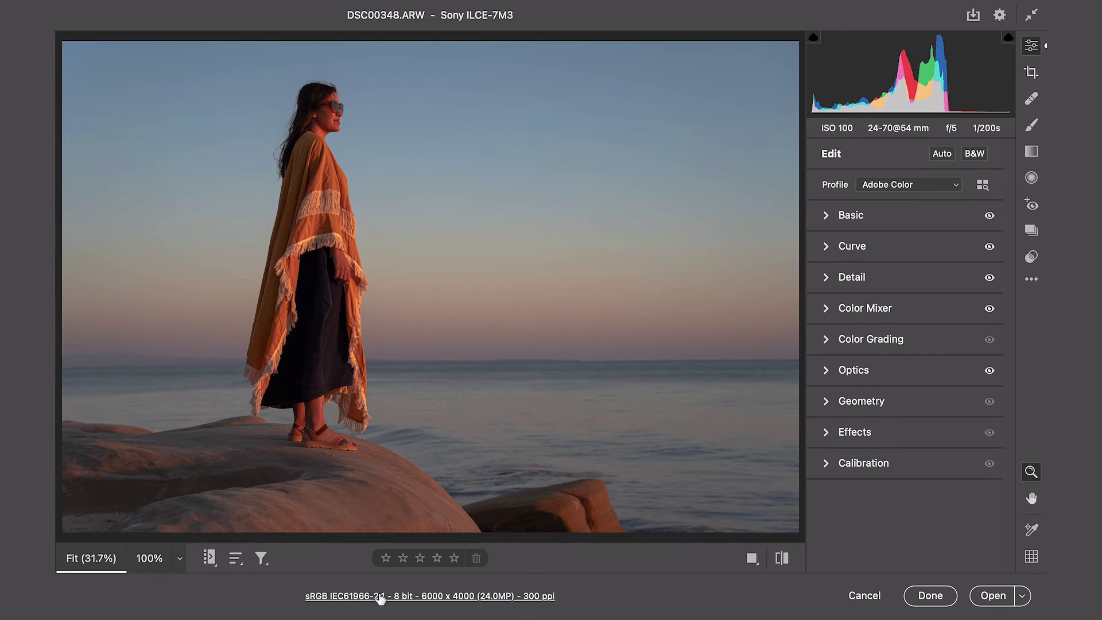
Step: Start saving a copy of the edited photo in a new location with the Desktop as destination folder
click(973, 16)
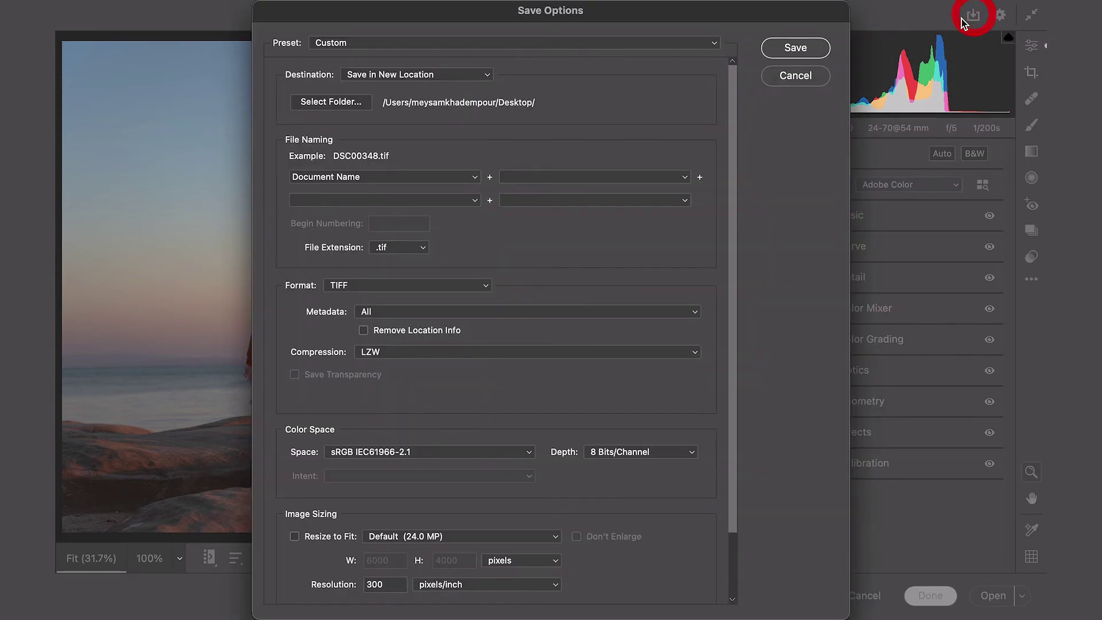
click(357, 105)
click(351, 106)
click(367, 133)
click(879, 451)
Step: Save the photo as a TIFF with the sRGB IEC61966-2.1 color space and 8 Bits/Channel depth
click(423, 453)
click(442, 453)
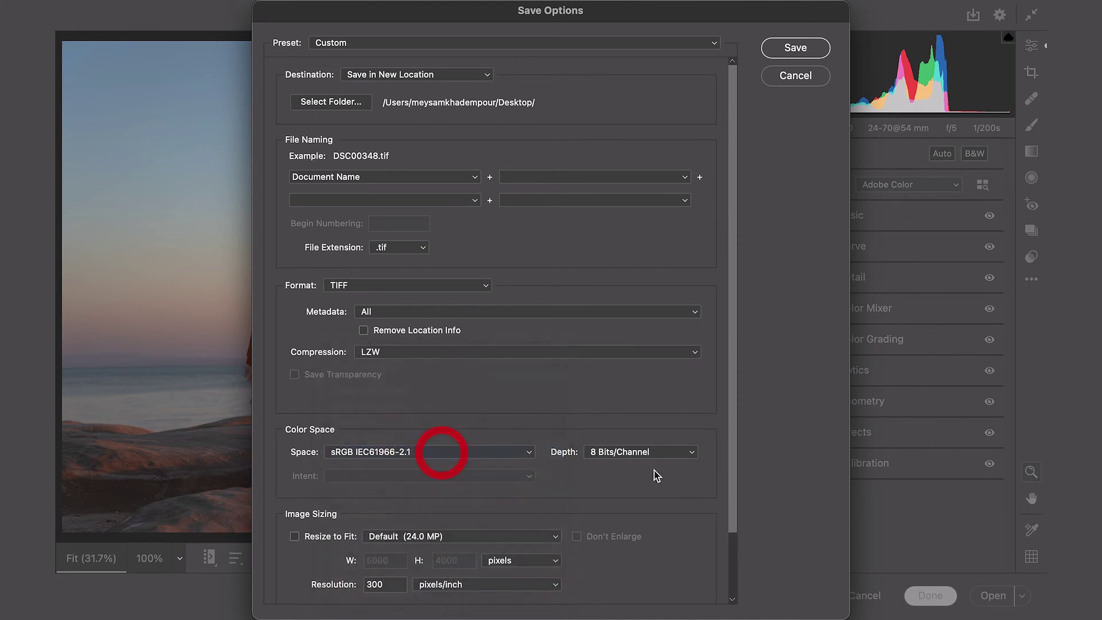
click(655, 453)
click(652, 453)
click(798, 47)
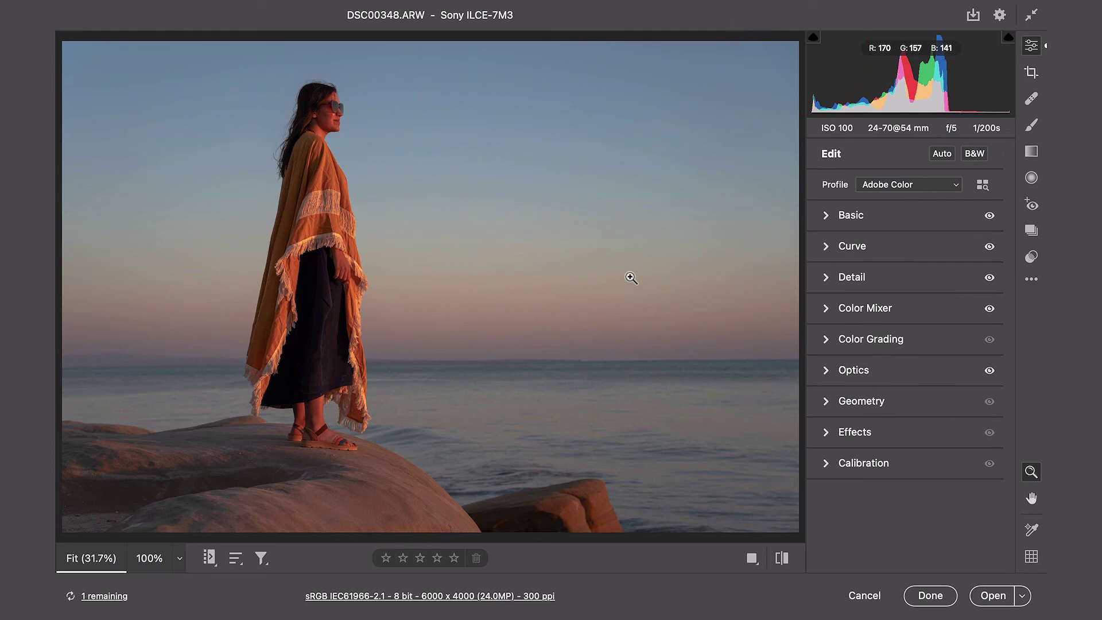